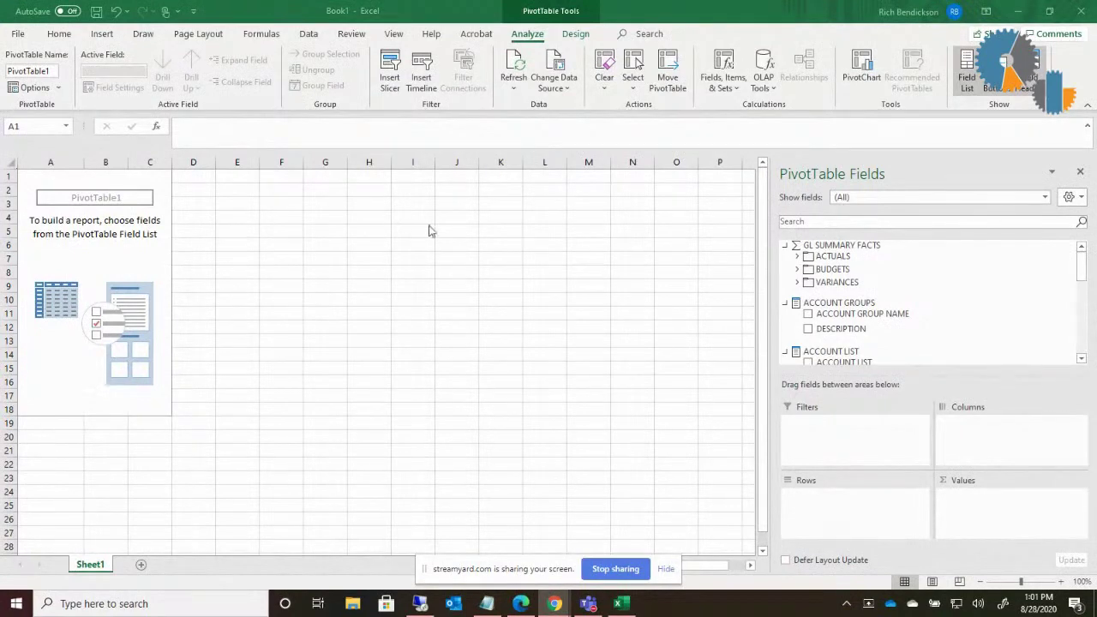
# Collapse GL SUMMARY FACTS, ACCOUNT GROUPS, ACCOUNT LIST, ACCOUNTS, ACCT UNITS and COMPANIES in the field list.
pyautogui.click(784, 245)
pyautogui.click(784, 266)
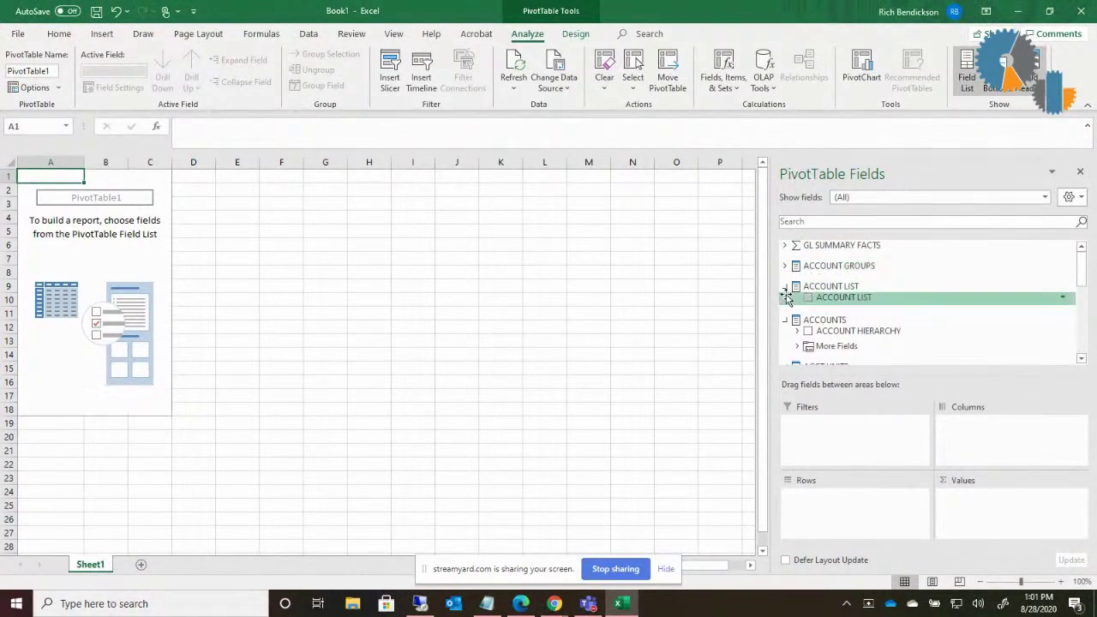
pyautogui.click(784, 286)
pyautogui.click(784, 307)
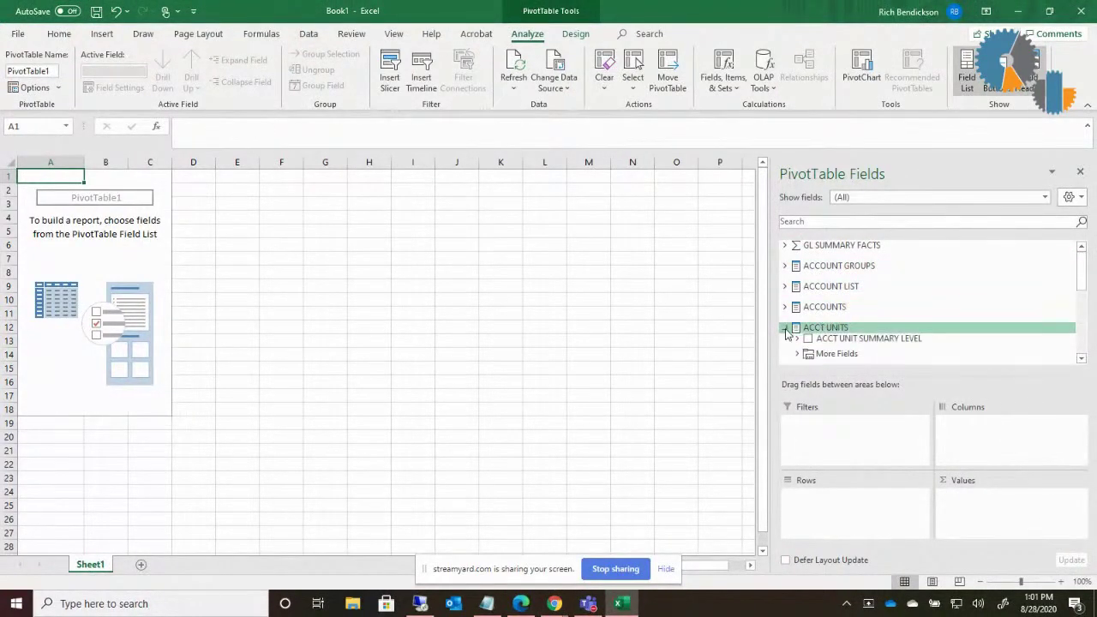
pyautogui.click(784, 327)
pyautogui.click(784, 348)
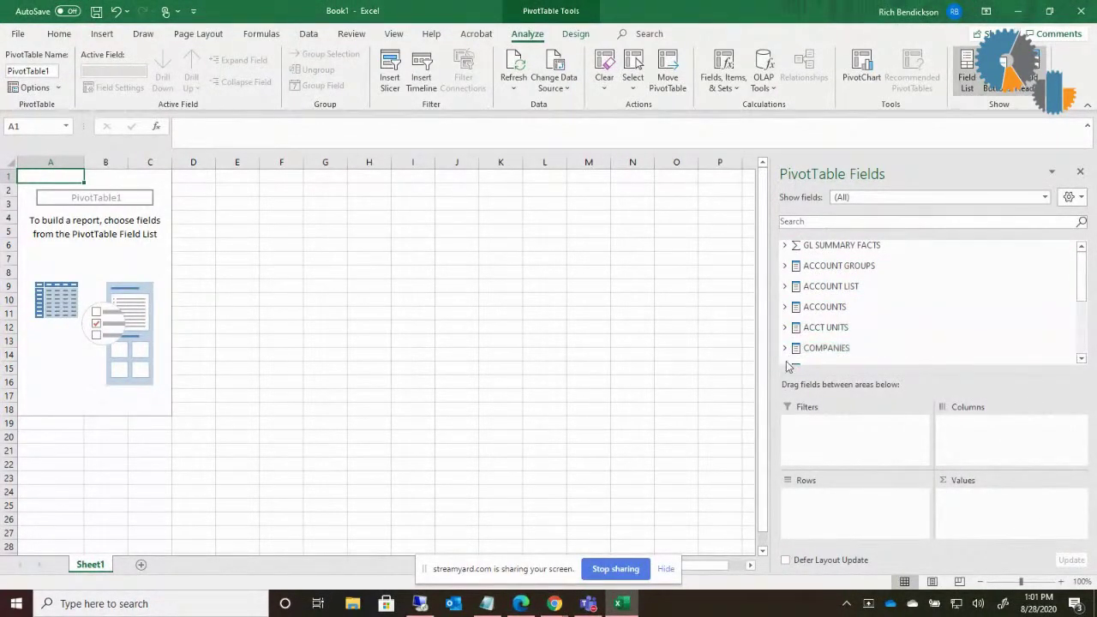
# Enlarge the field list, then collapse the COMPANY GROUPS and FISCALYEARS tables.
pyautogui.moveTo(796, 377); pyautogui.dragTo(797, 399)
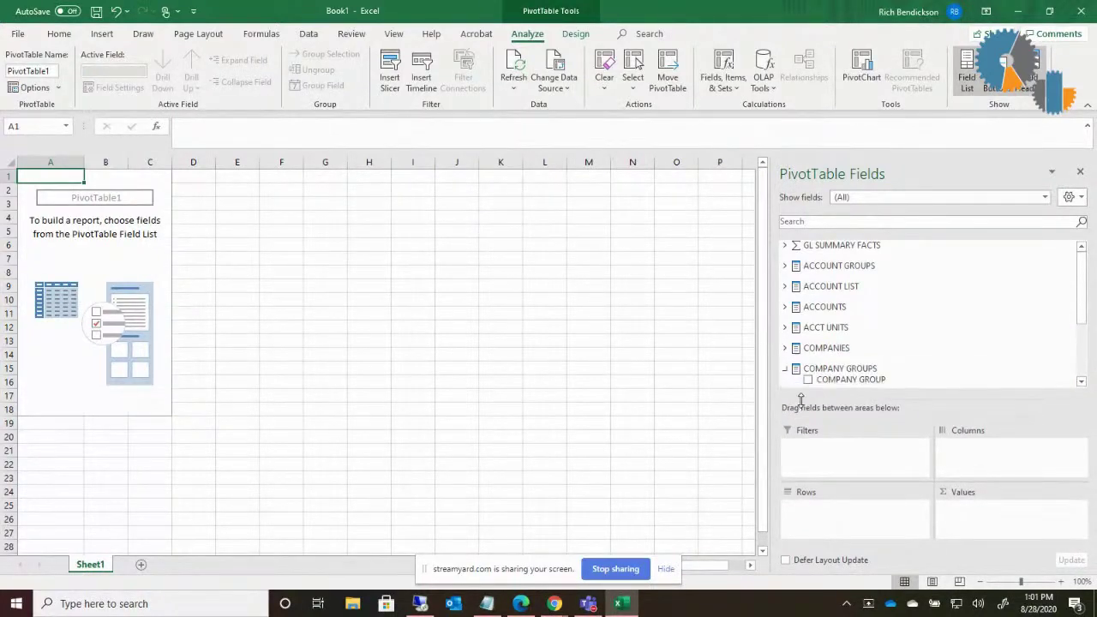
pyautogui.click(784, 368)
pyautogui.scroll(-1, 786, 373)
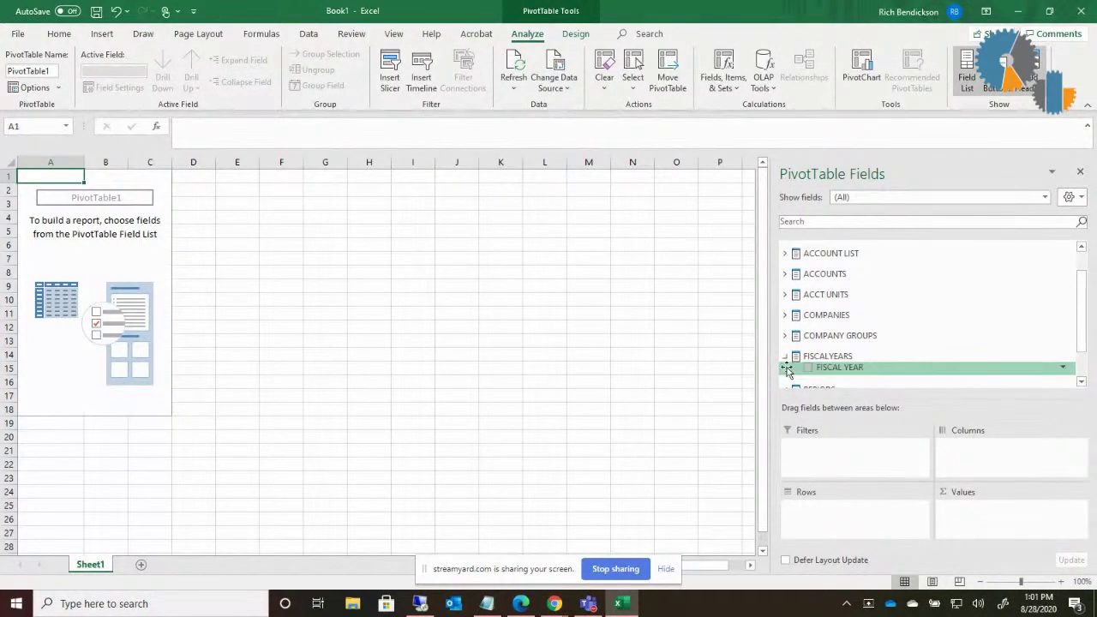
pyautogui.click(784, 356)
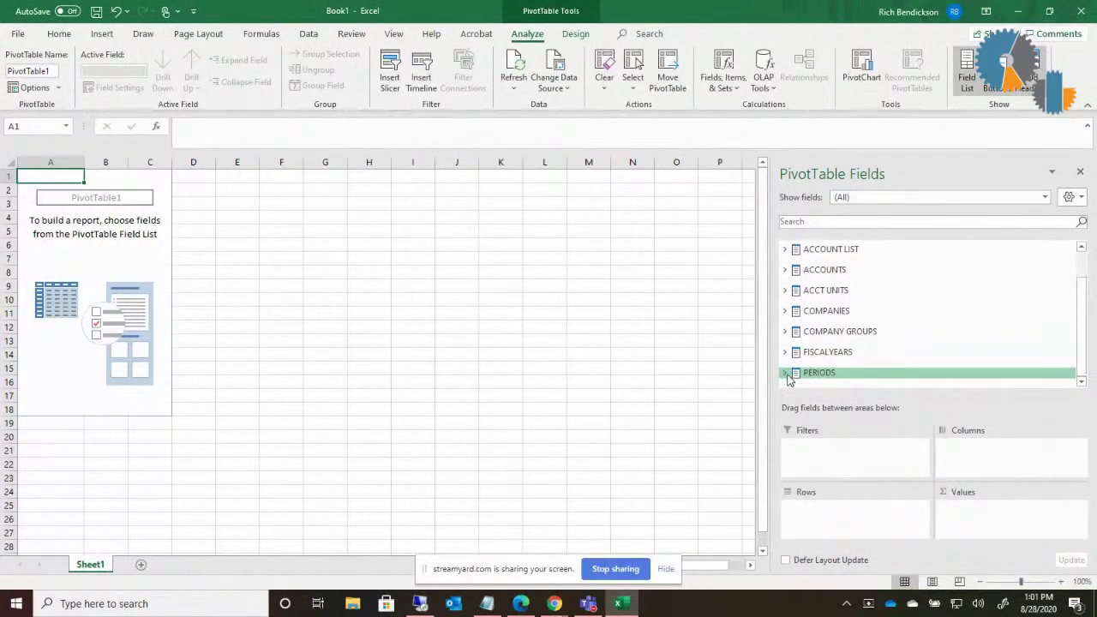
pyautogui.scroll(1, 789, 379)
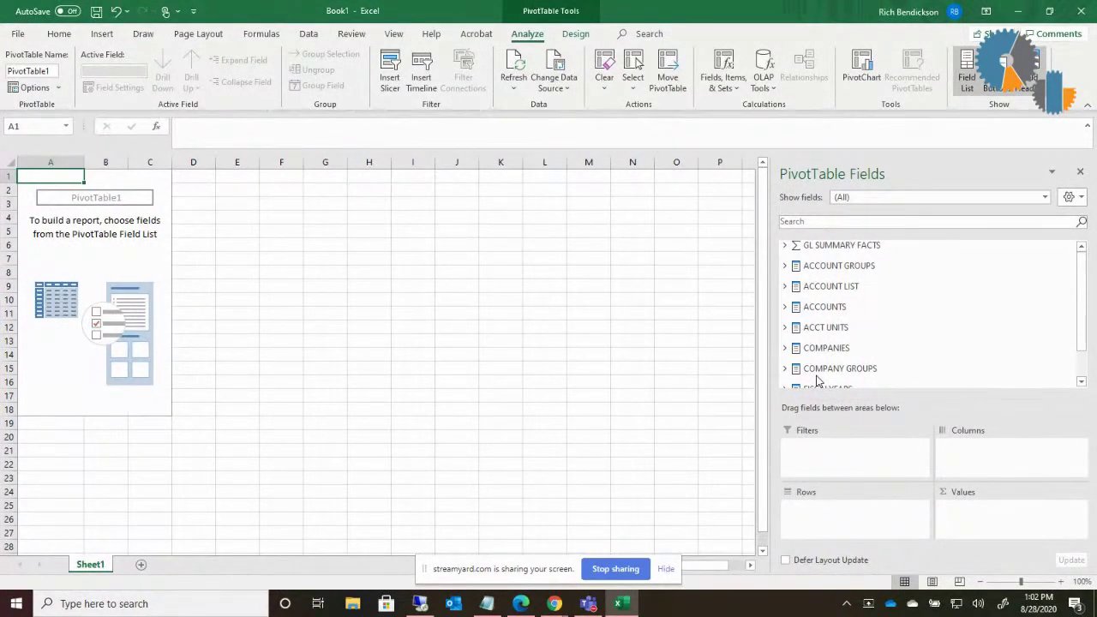
# Add the ACTUALS AMOUNT measure to Values, giving a 941,531,722.30 total in A2.
pyautogui.click(784, 245)
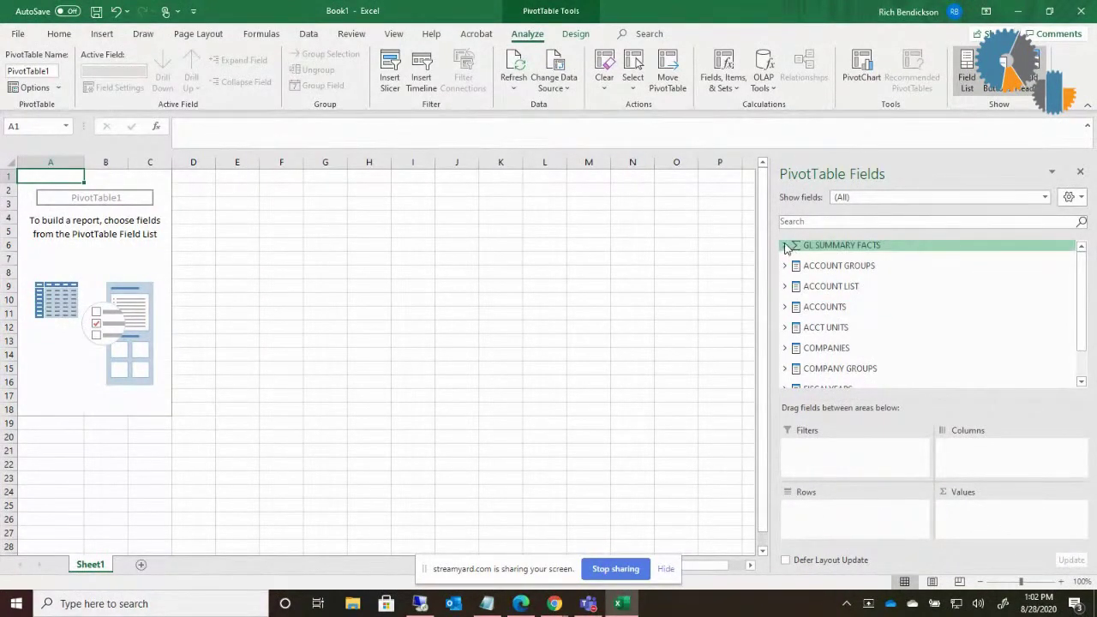
pyautogui.click(797, 256)
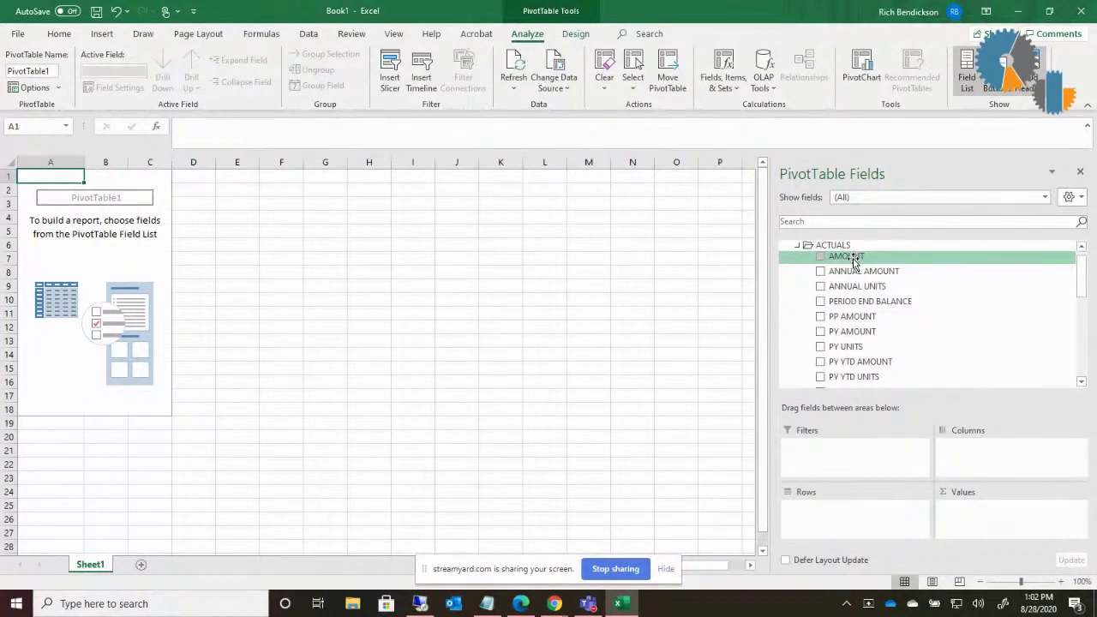
pyautogui.moveTo(855, 259); pyautogui.dragTo(989, 530)
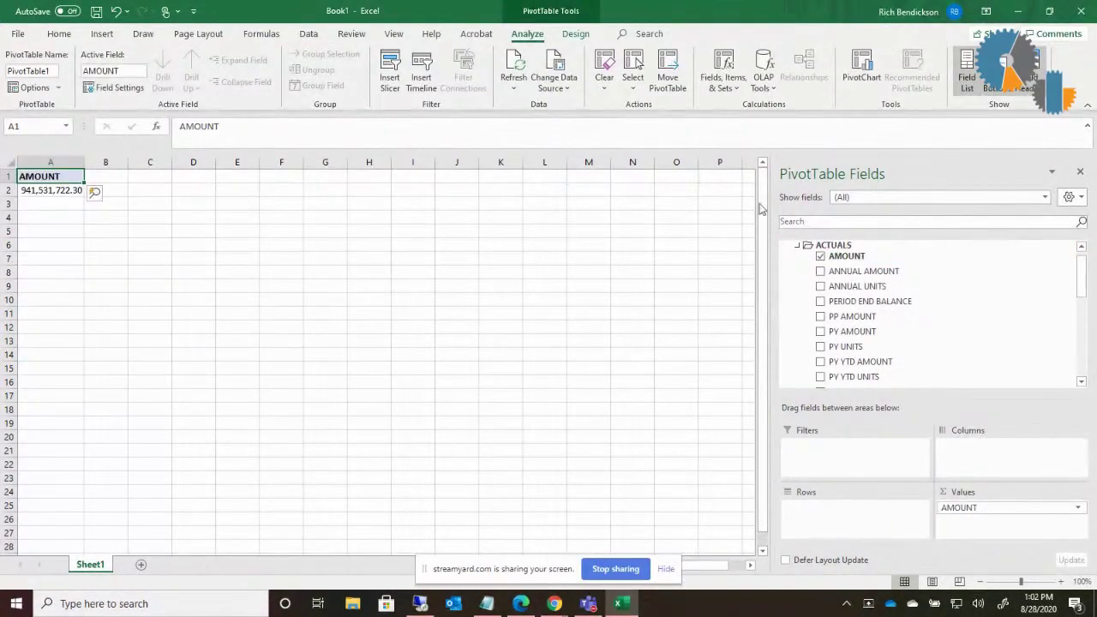
pyautogui.click(798, 246)
pyautogui.scroll(1, 801, 257)
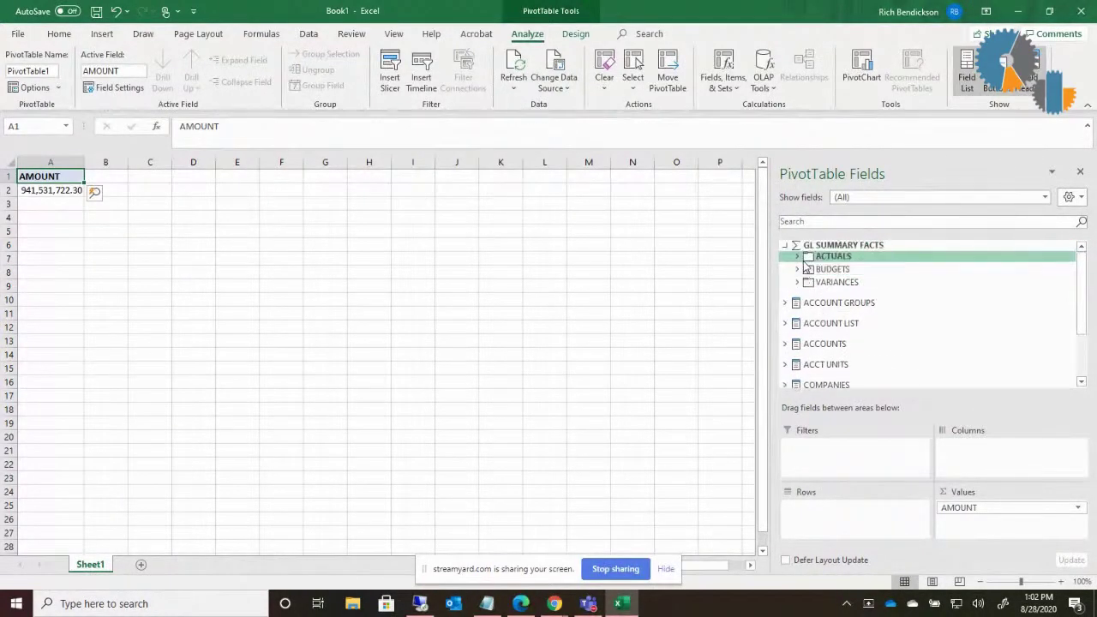
pyautogui.click(784, 246)
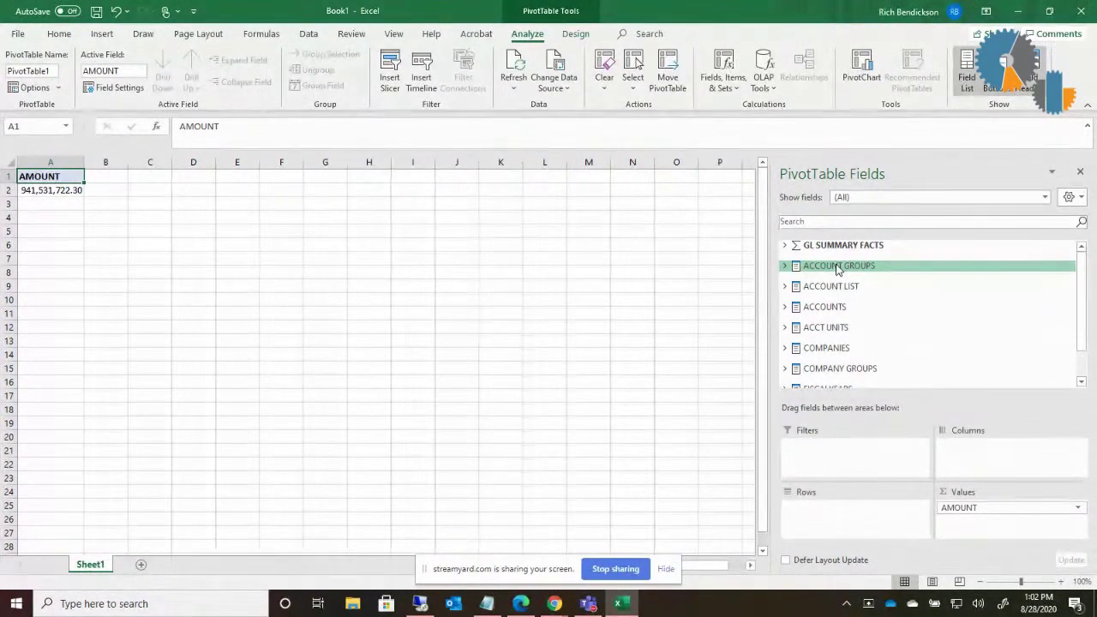
pyautogui.click(43, 192)
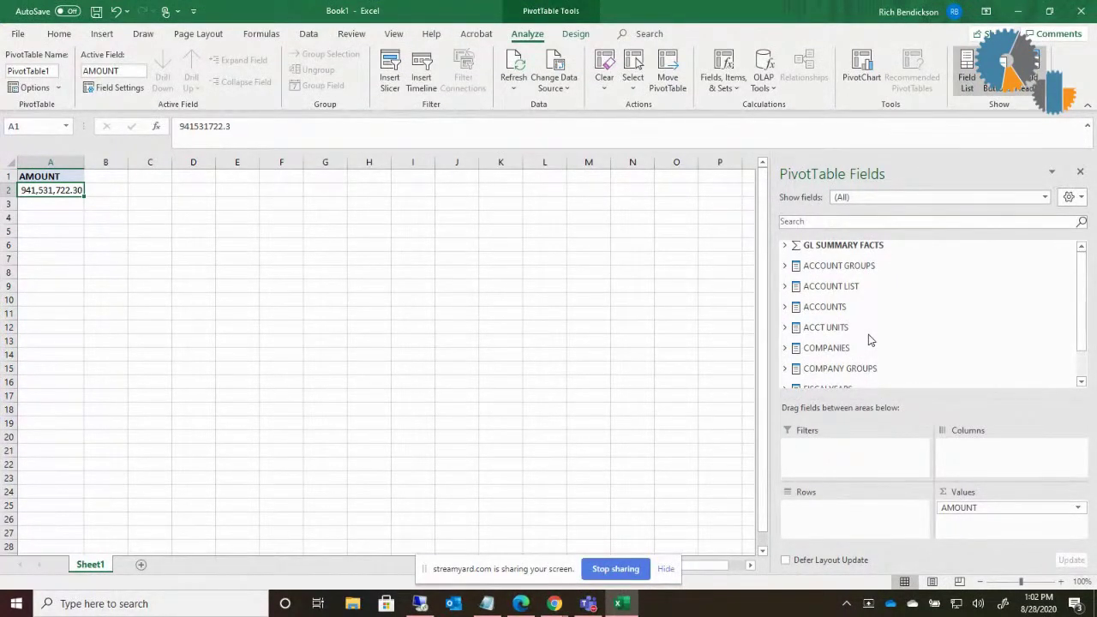
pyautogui.scroll(-1, 849, 351)
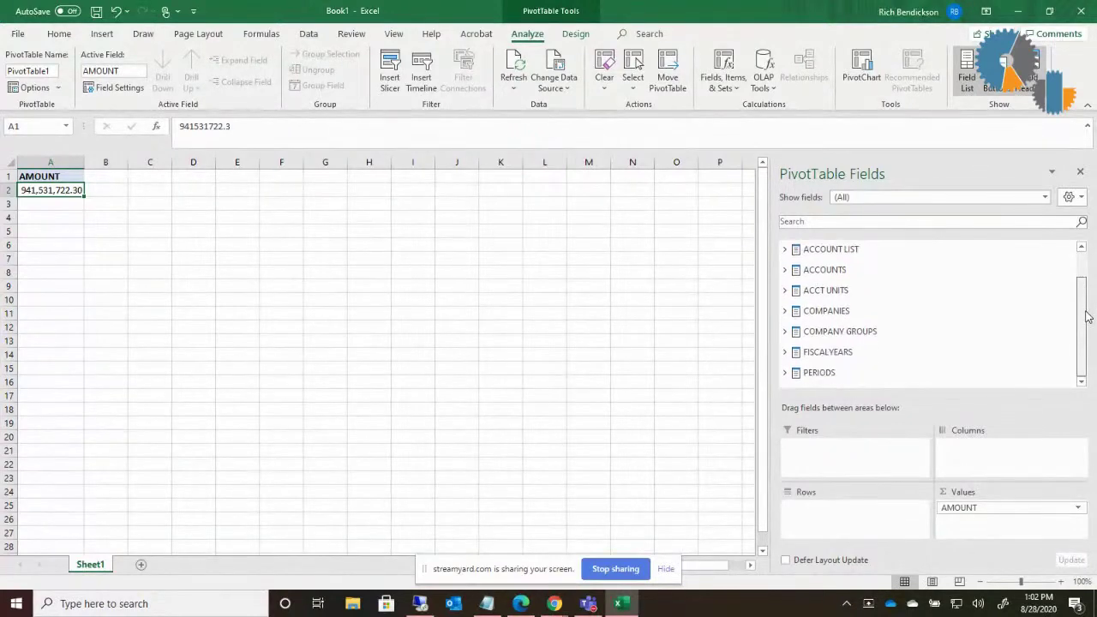
# Add FISCAL YEAR as a report filter set to 2008, giving 274,257,564.20.
pyautogui.click(785, 352)
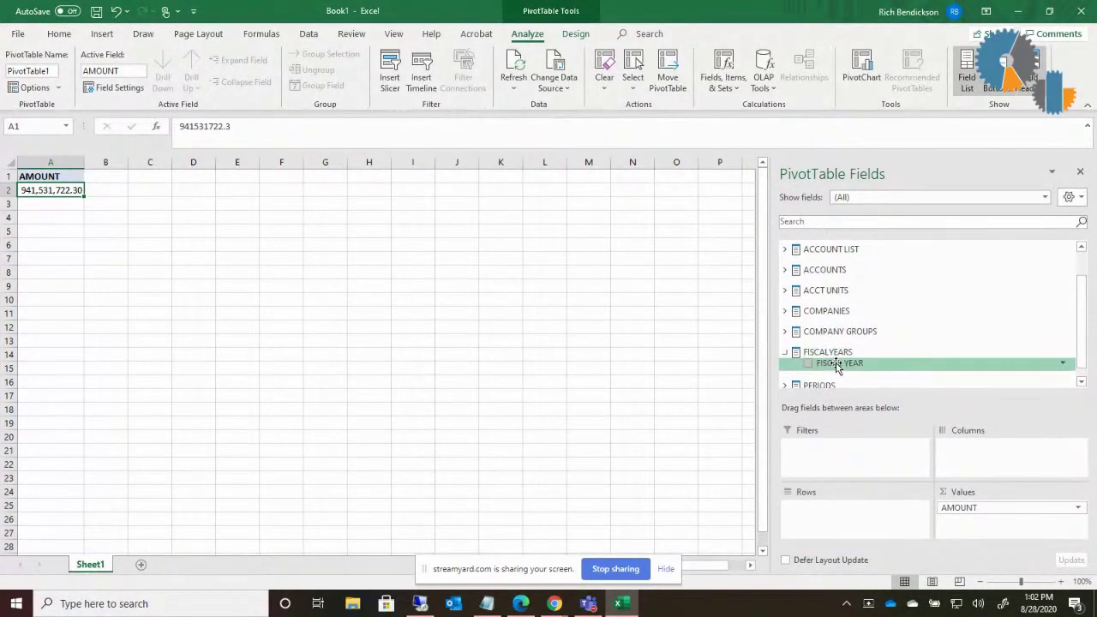
pyautogui.moveTo(838, 363); pyautogui.dragTo(808, 450)
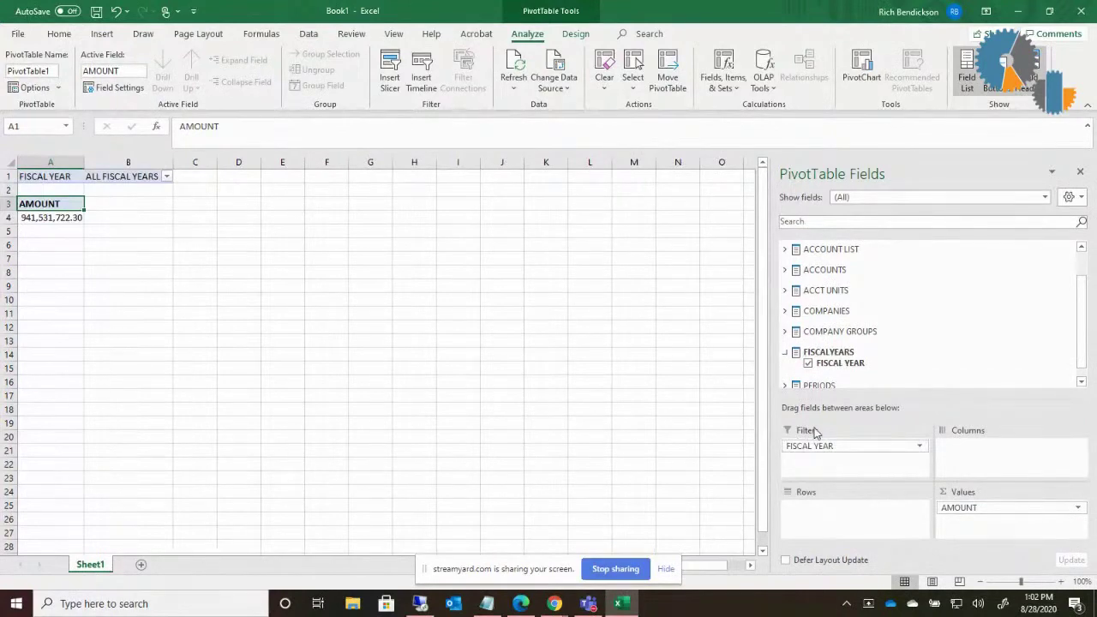
pyautogui.click(166, 177)
pyautogui.click(18, 209)
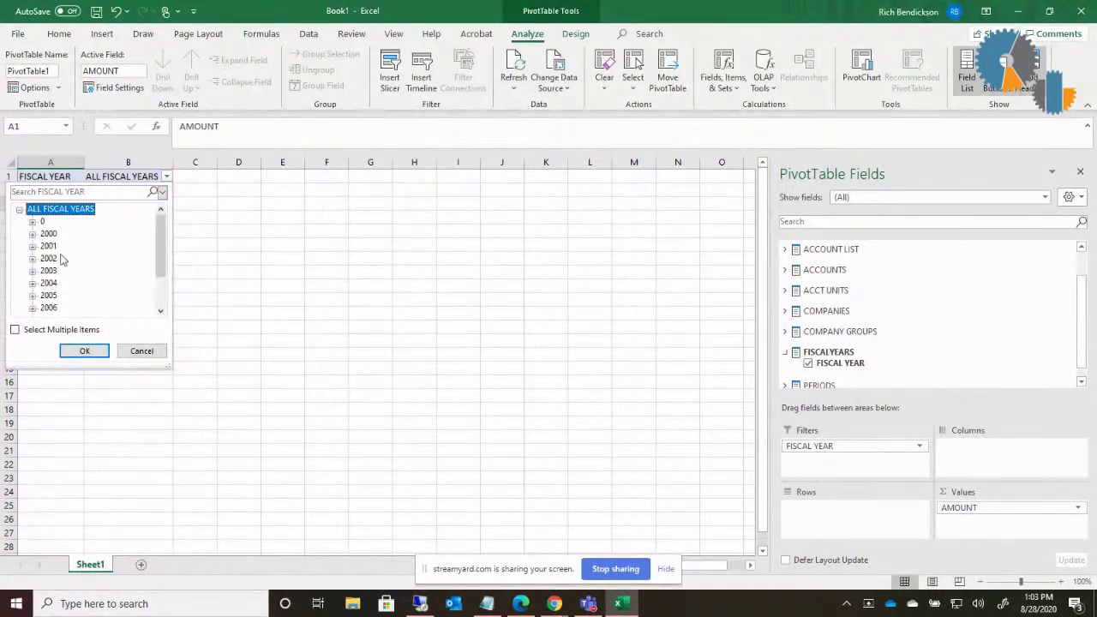
pyautogui.scroll(-1, 60, 307)
pyautogui.click(61, 298)
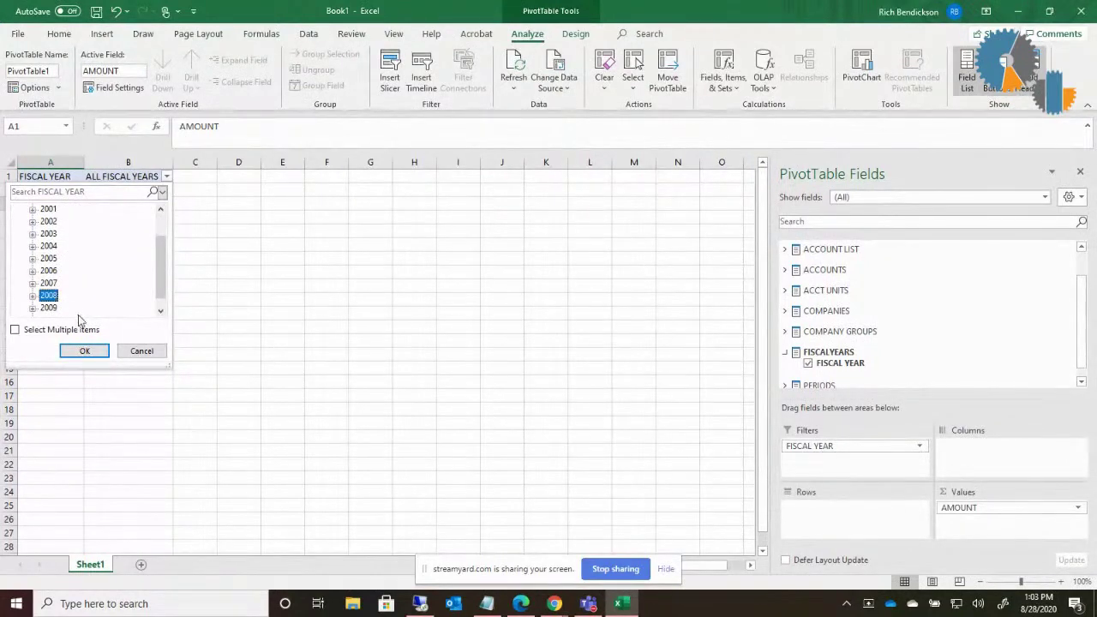
pyautogui.click(86, 352)
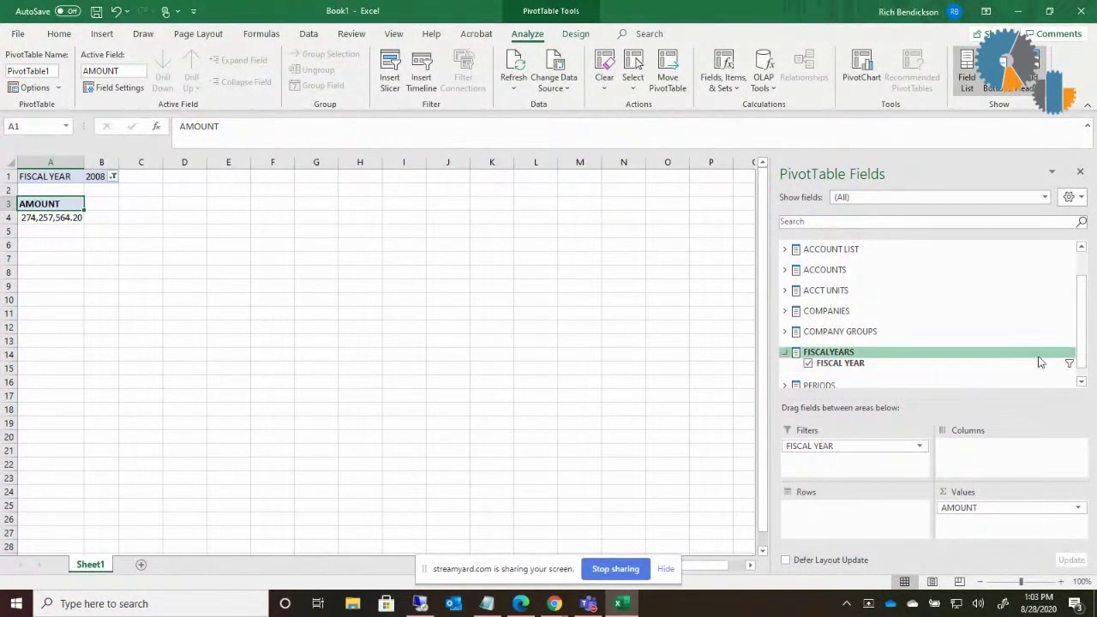
pyautogui.moveTo(1084, 333); pyautogui.dragTo(1084, 341)
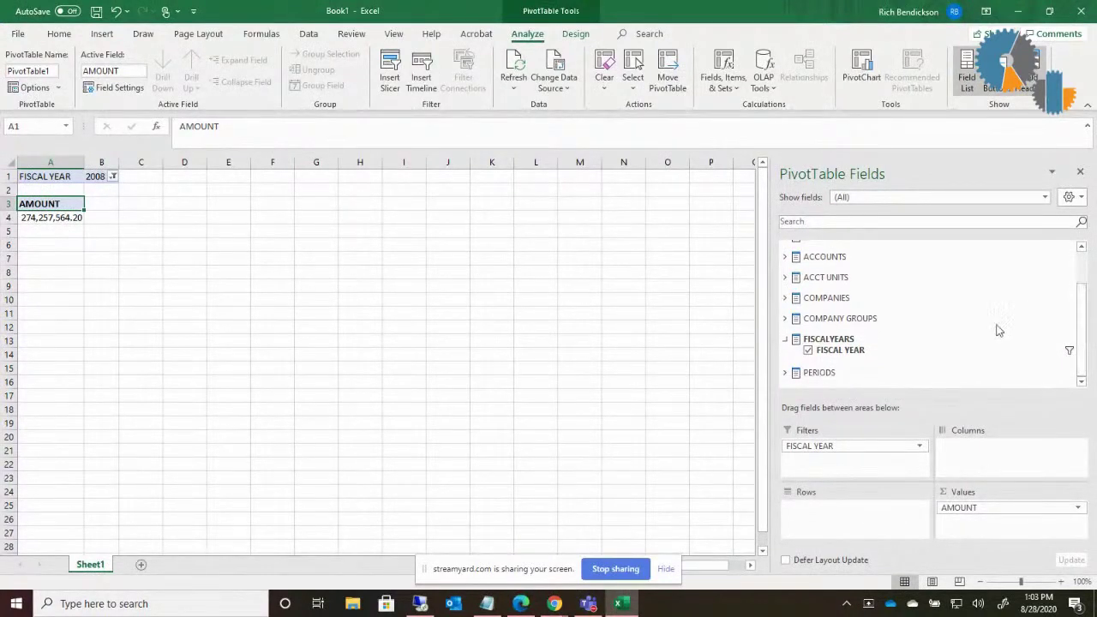
# Put COMPANY FULL NAME in Rows, filtered to Hospital Entity, Company 2 (CAD) and Company 3 (GBP).
pyautogui.click(786, 300)
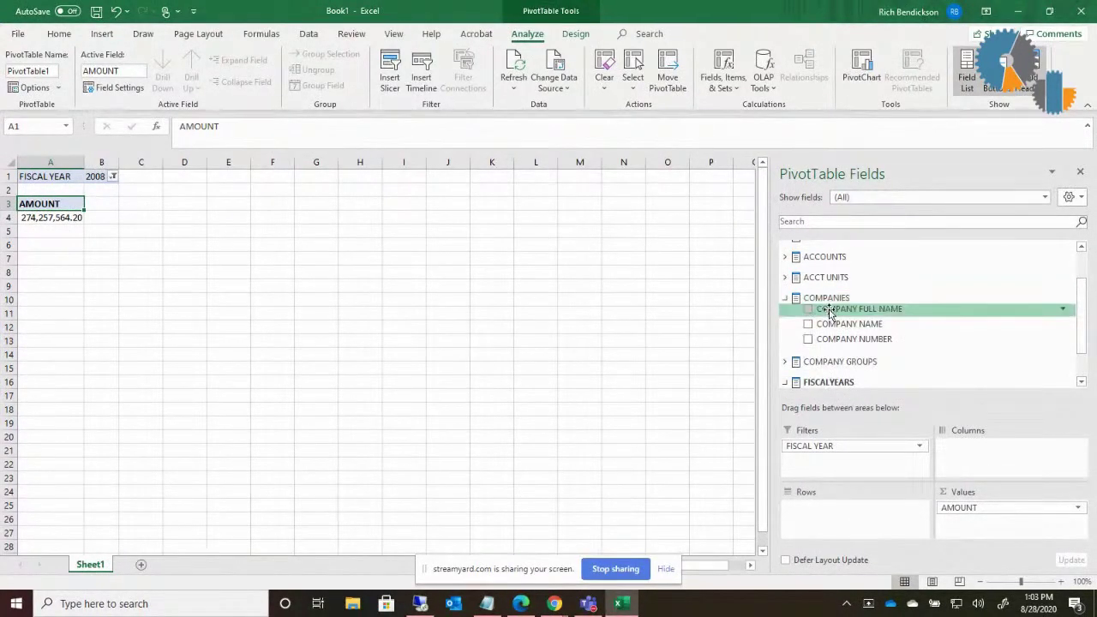
pyautogui.moveTo(830, 313); pyautogui.dragTo(829, 516)
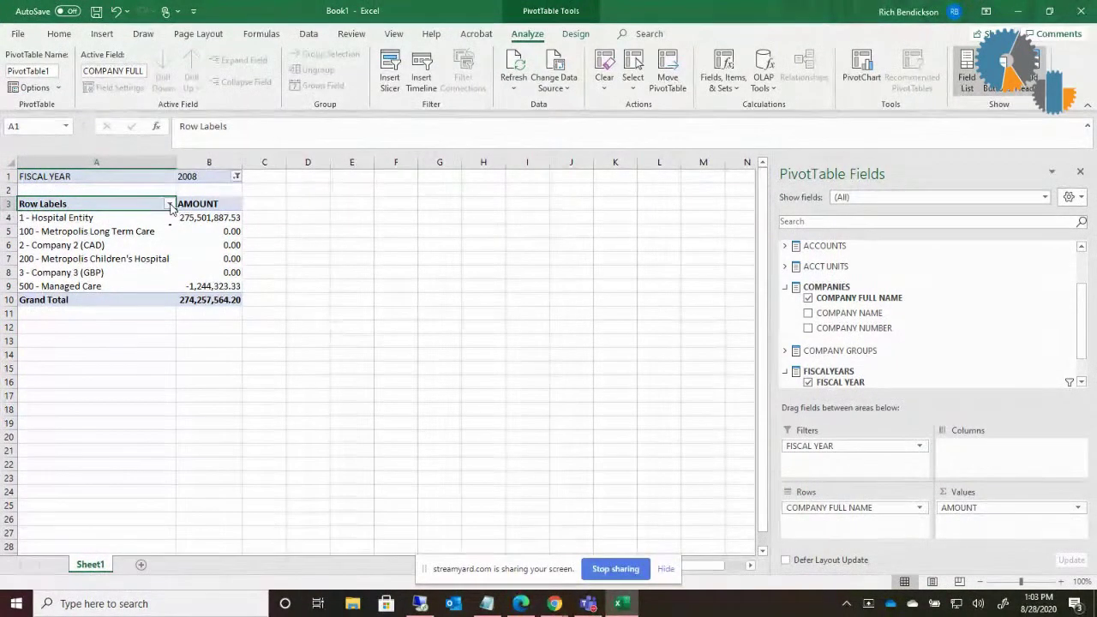
pyautogui.click(171, 205)
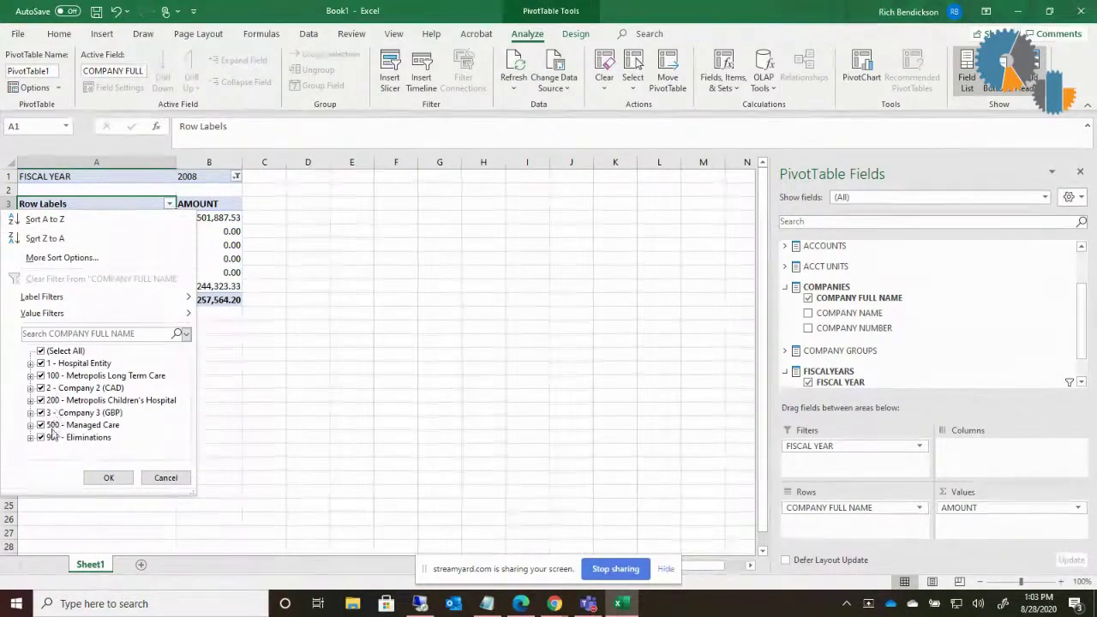
pyautogui.click(40, 351)
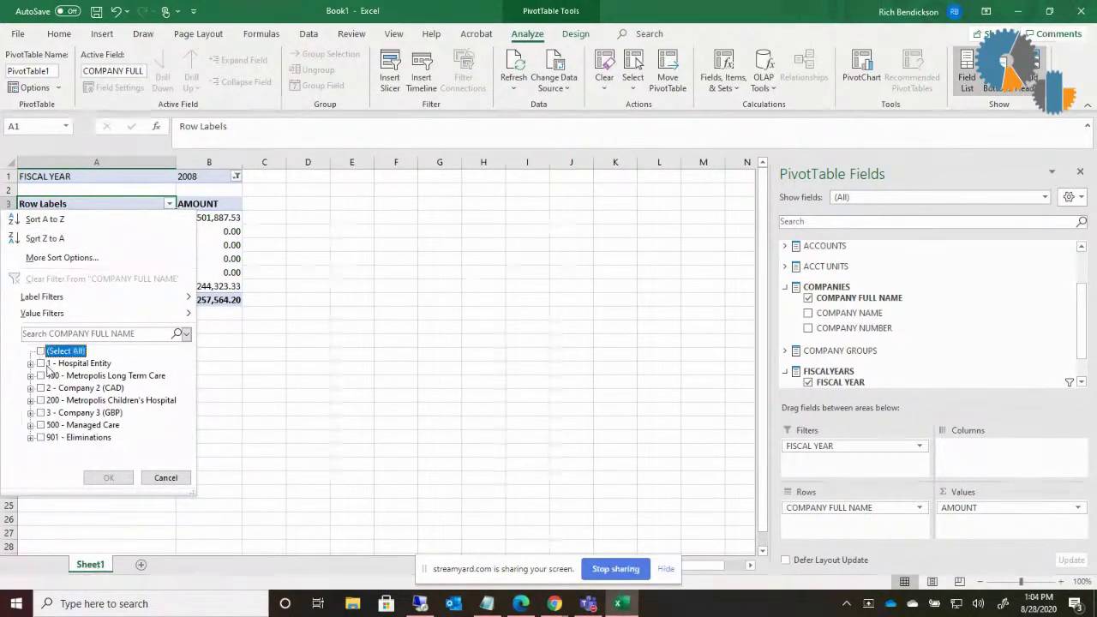
pyautogui.click(42, 363)
pyautogui.click(40, 388)
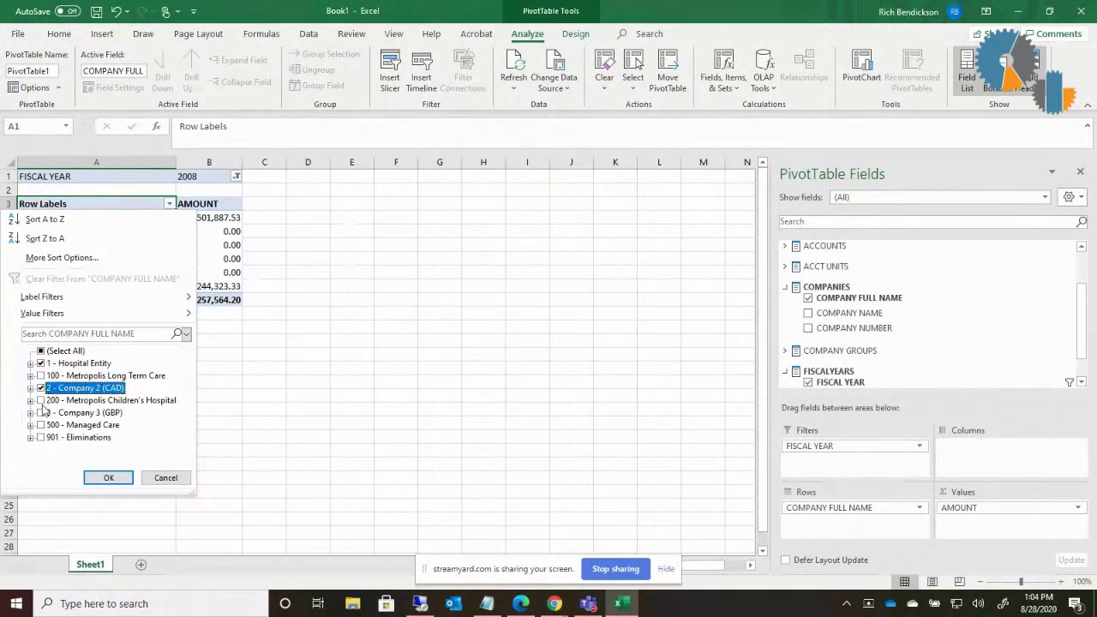
pyautogui.click(40, 413)
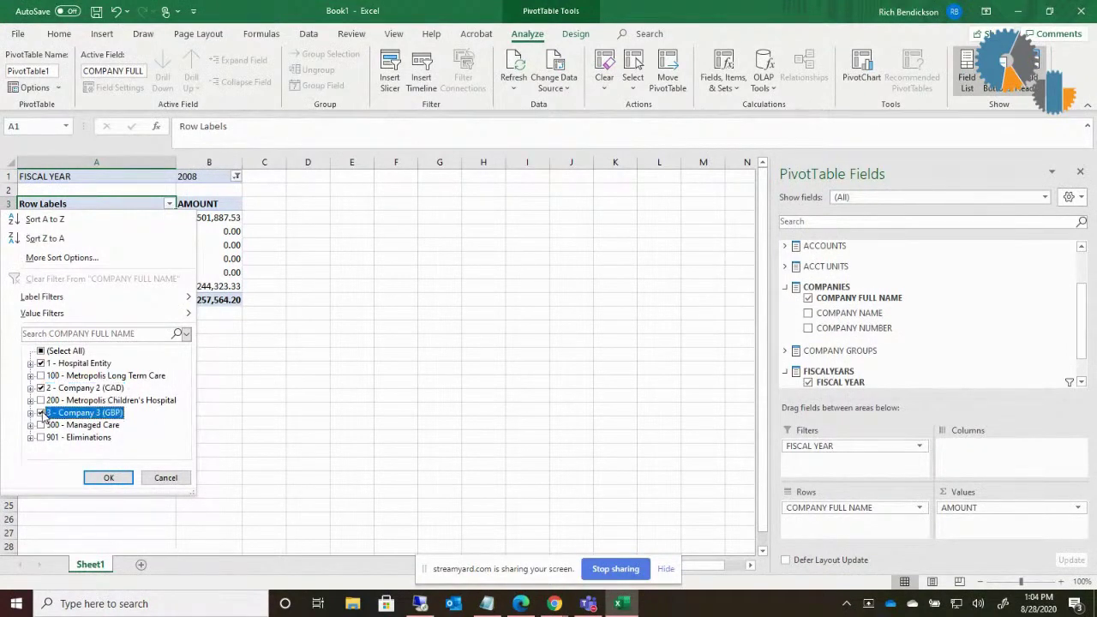
pyautogui.click(92, 482)
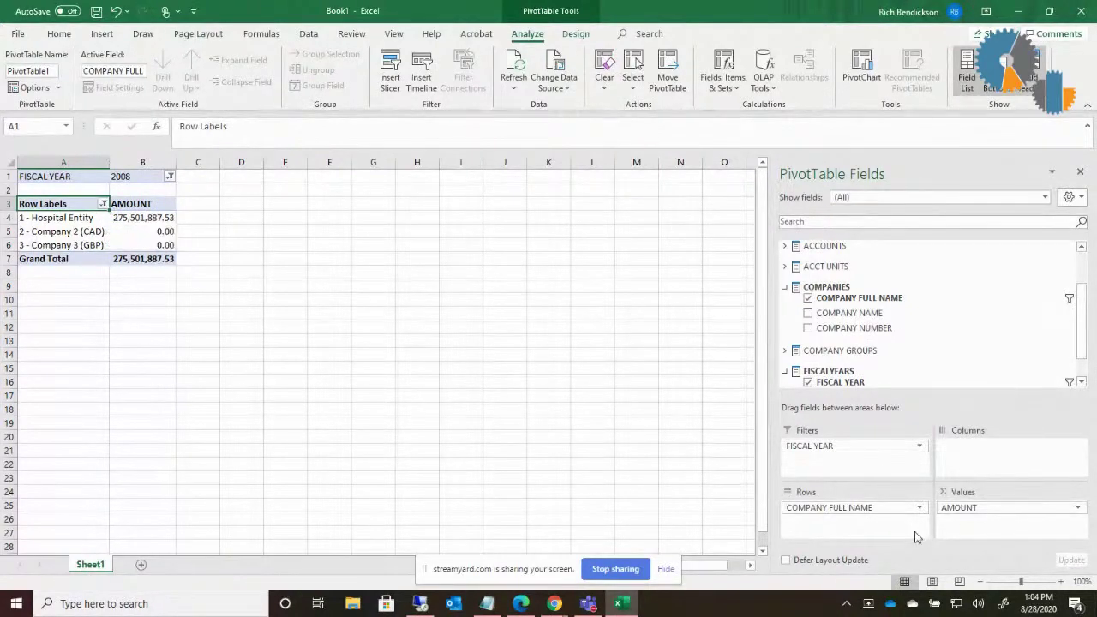
# Remove company names from Rows and filter fiscal years to both 2008 and 2009.
pyautogui.moveTo(870, 506); pyautogui.dragTo(904, 338)
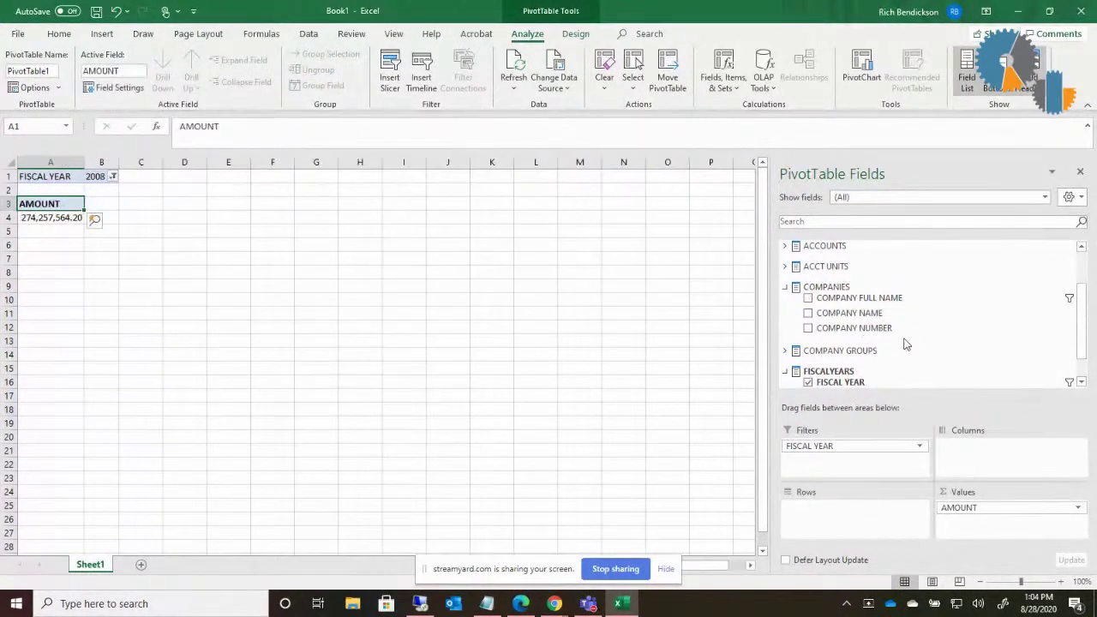
pyautogui.click(113, 176)
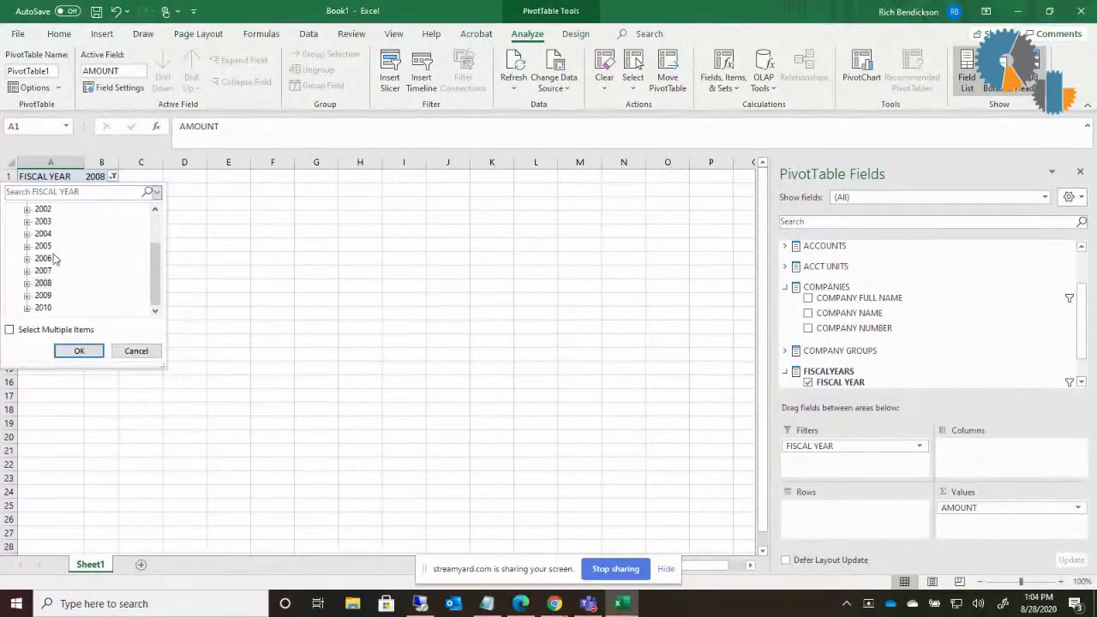
pyautogui.click(28, 330)
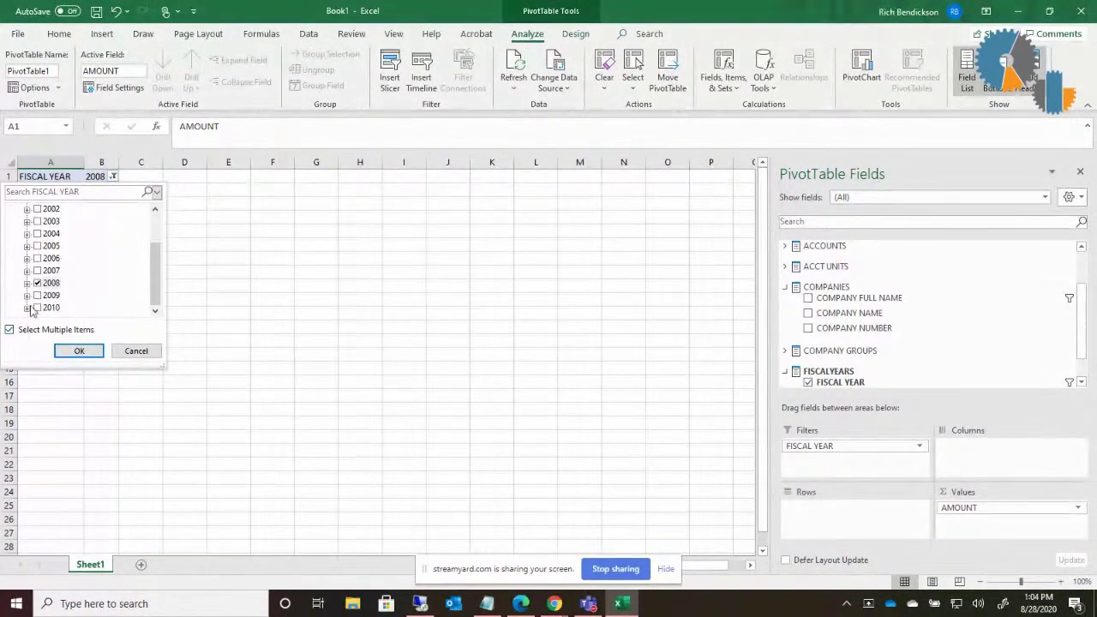
pyautogui.click(37, 296)
pyautogui.click(78, 350)
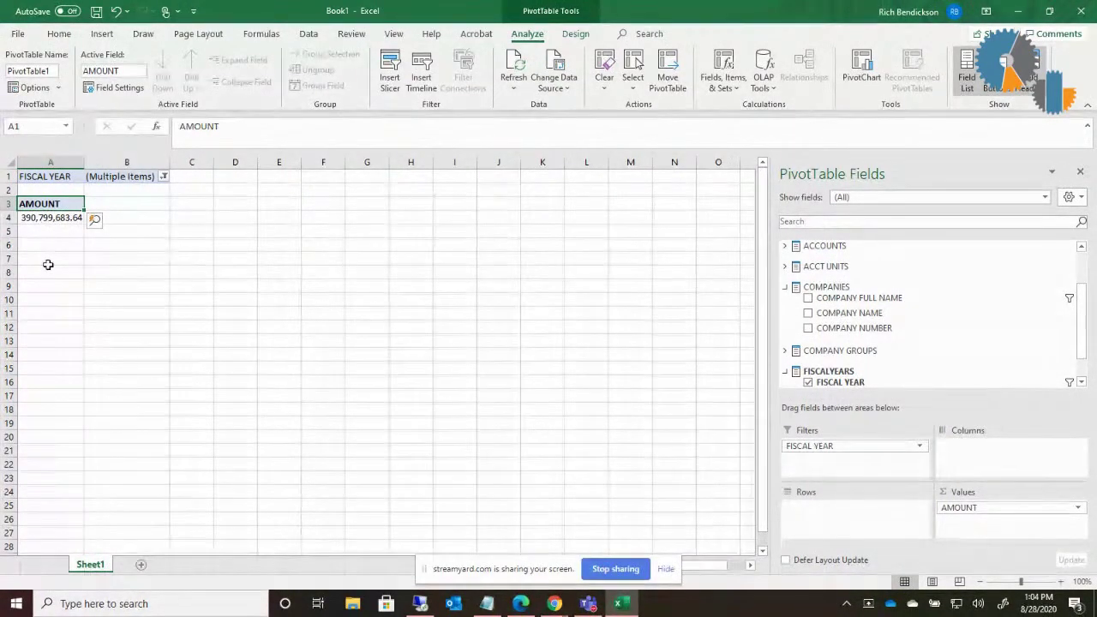
# Reset the fiscal year filter to 2008 only and return COMPANY FULL NAME to Rows.
pyautogui.click(163, 176)
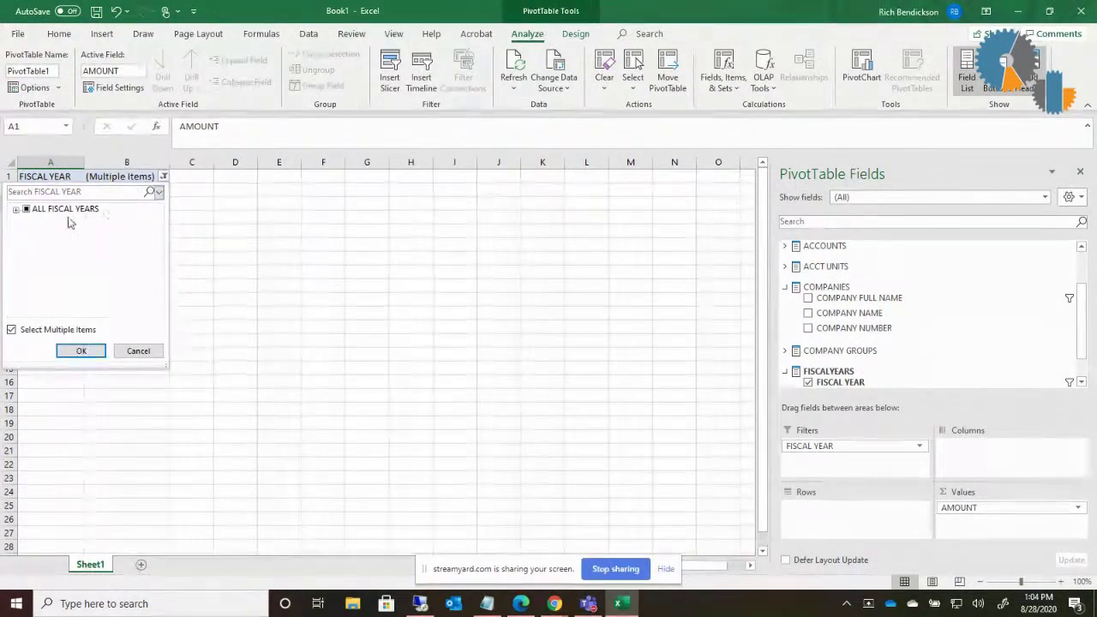
pyautogui.scroll(-2, 43, 301)
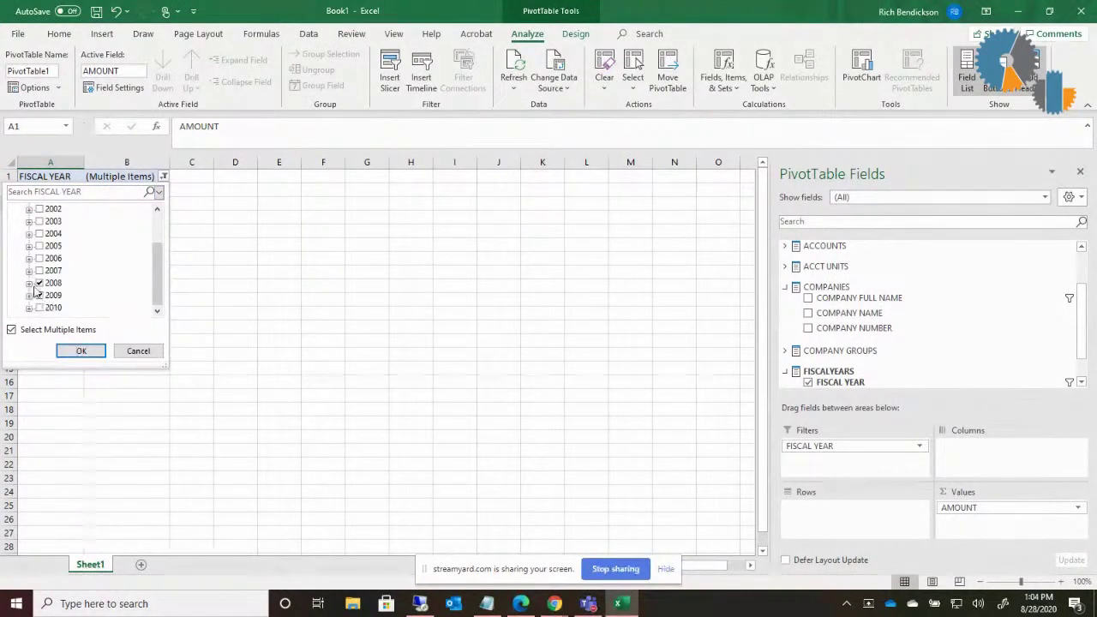
pyautogui.click(80, 350)
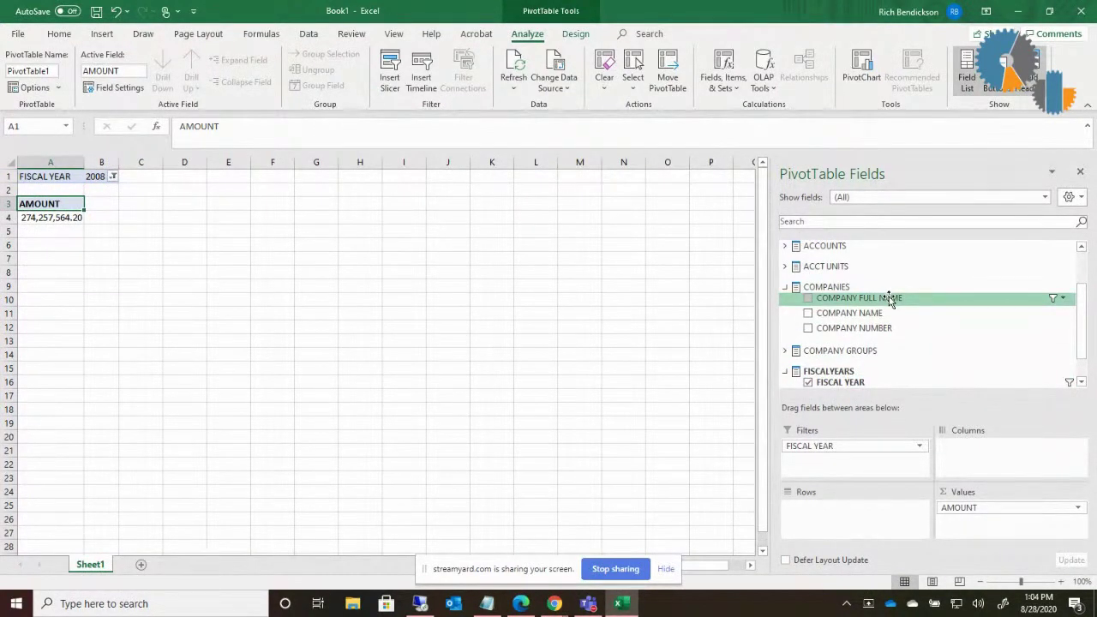
pyautogui.moveTo(891, 300); pyautogui.dragTo(861, 513)
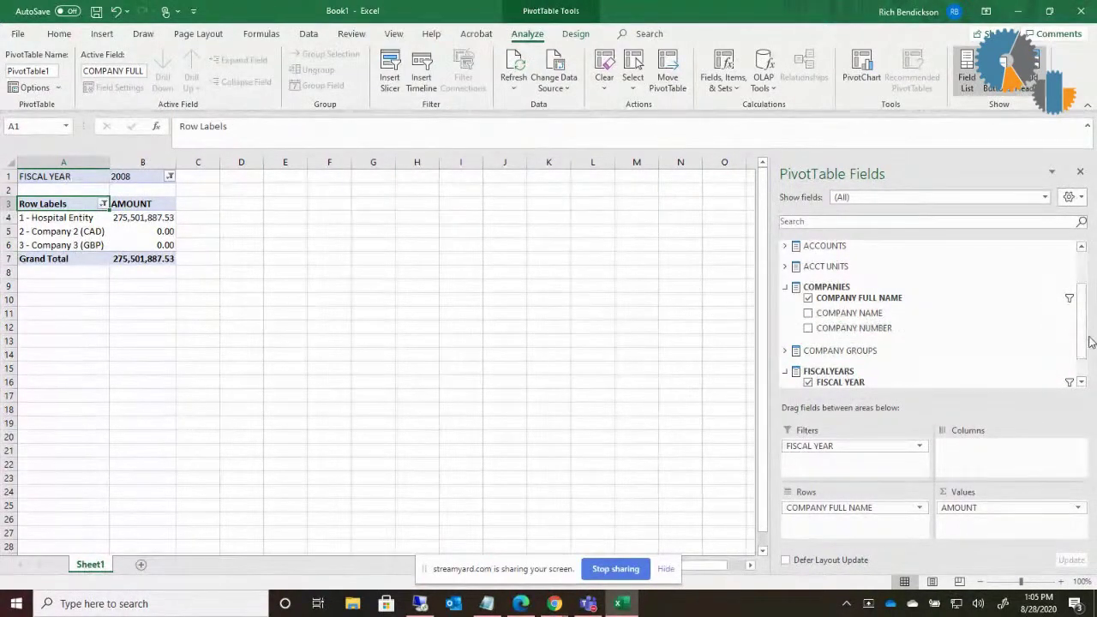
# Add PERIODS' PERIOD DESCRIPTION to Rows above COMPANY FULL NAME to group by month.
pyautogui.moveTo(1082, 343); pyautogui.dragTo(1087, 364)
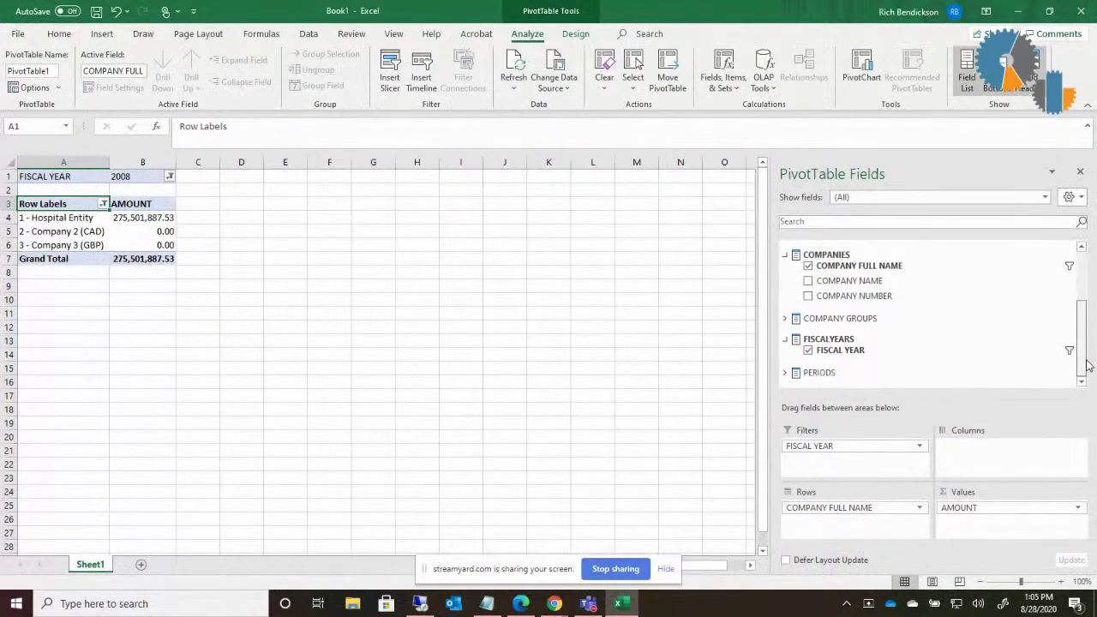
pyautogui.click(784, 372)
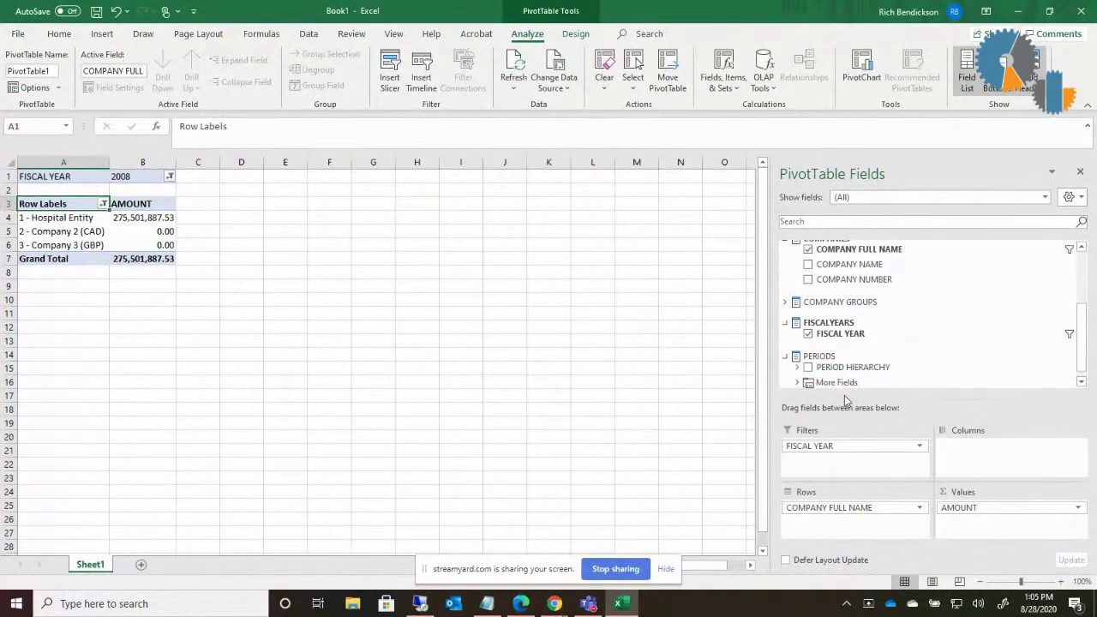
pyautogui.click(797, 382)
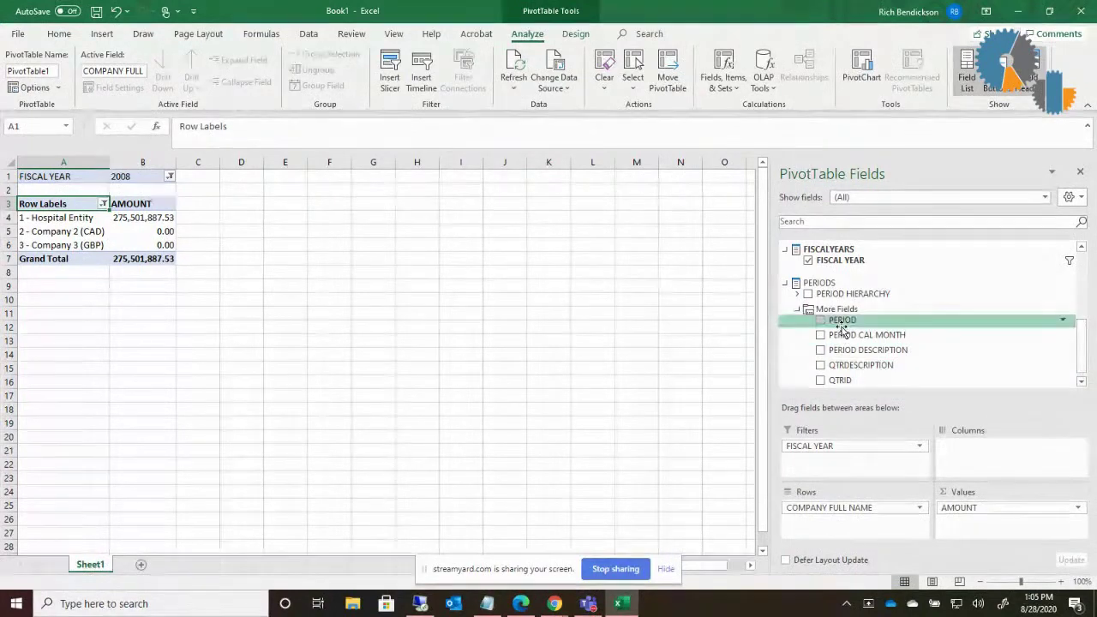
pyautogui.moveTo(870, 350)
pyautogui.mouseDown()
pyautogui.moveTo(879, 375)
pyautogui.moveTo(848, 509)
pyautogui.mouseUp()
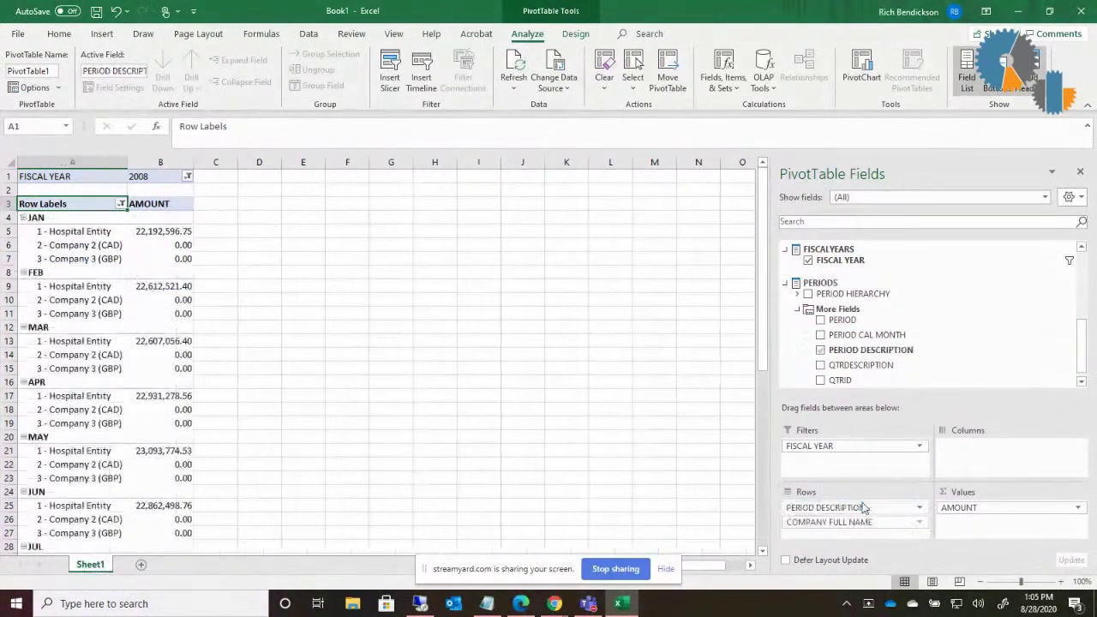
# Inspect the JAN and FEB month groups, then close the month sort-and-filter menu unchanged.
pyautogui.click(42, 218)
pyautogui.click(52, 274)
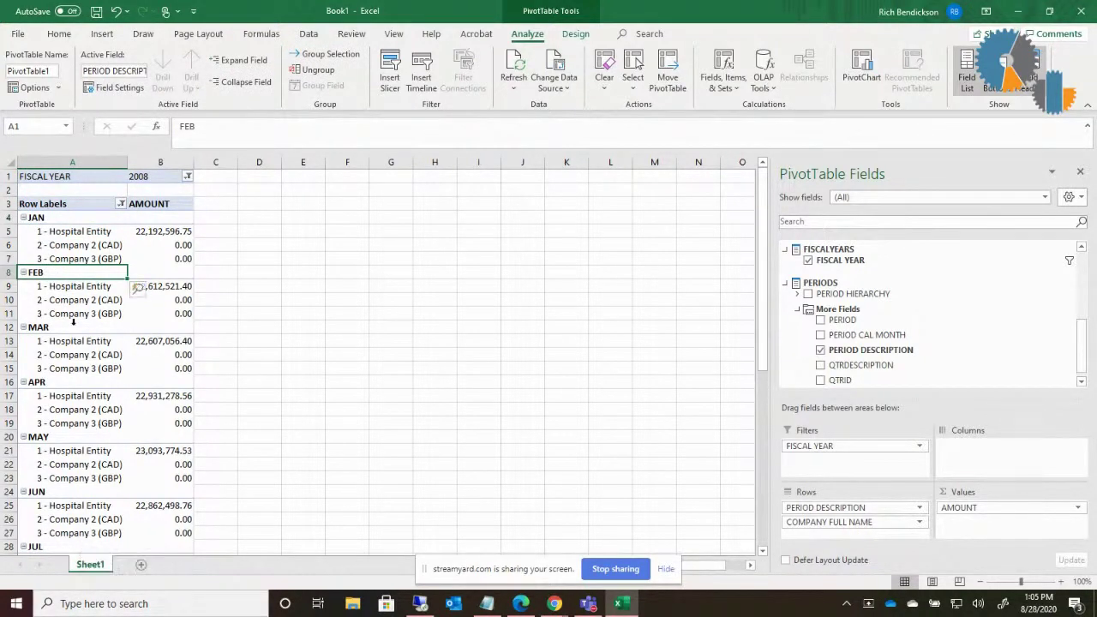
pyautogui.click(71, 260)
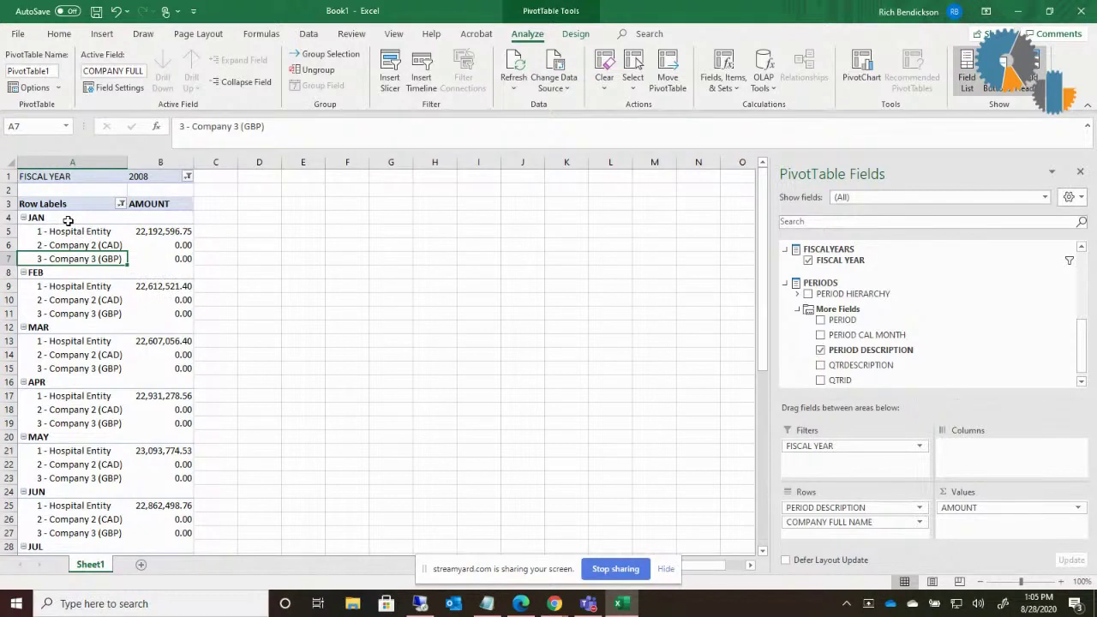
pyautogui.click(68, 221)
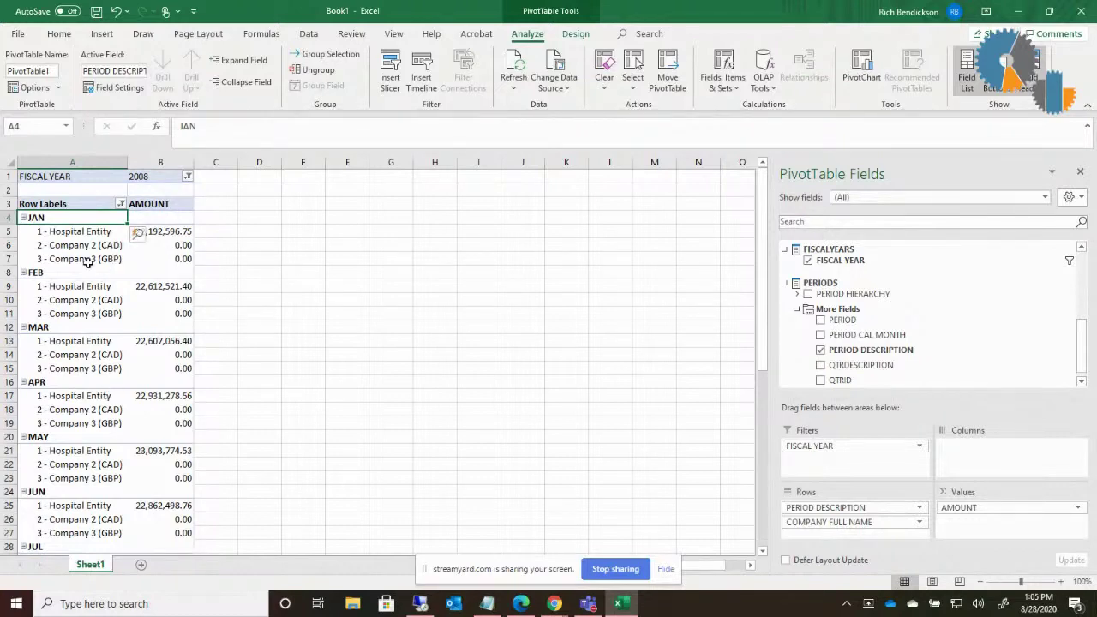
pyautogui.click(121, 204)
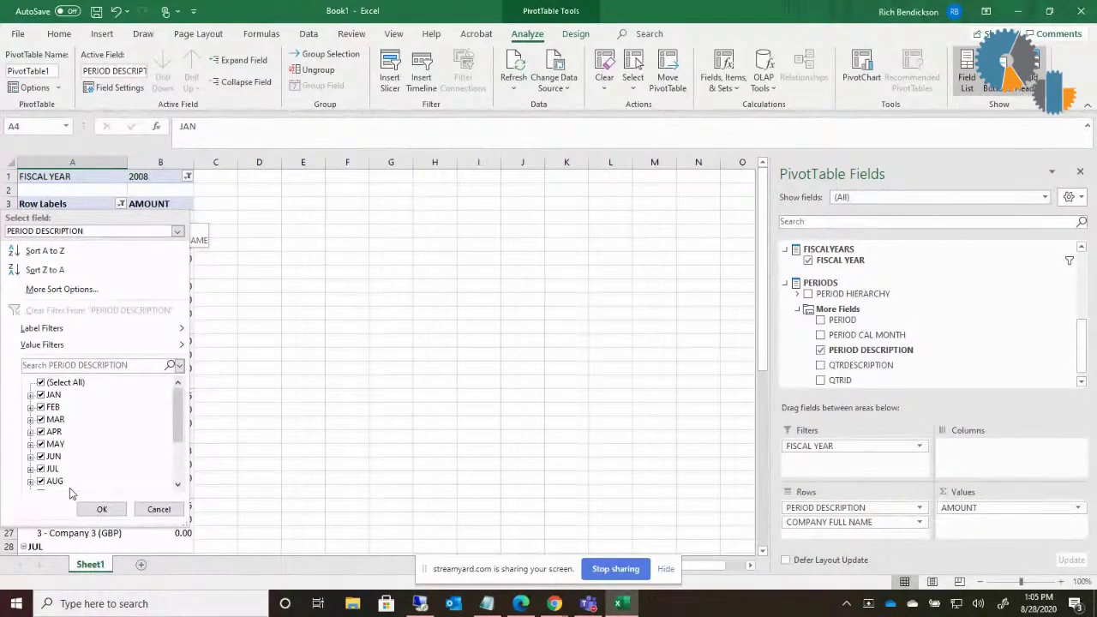
pyautogui.click(158, 511)
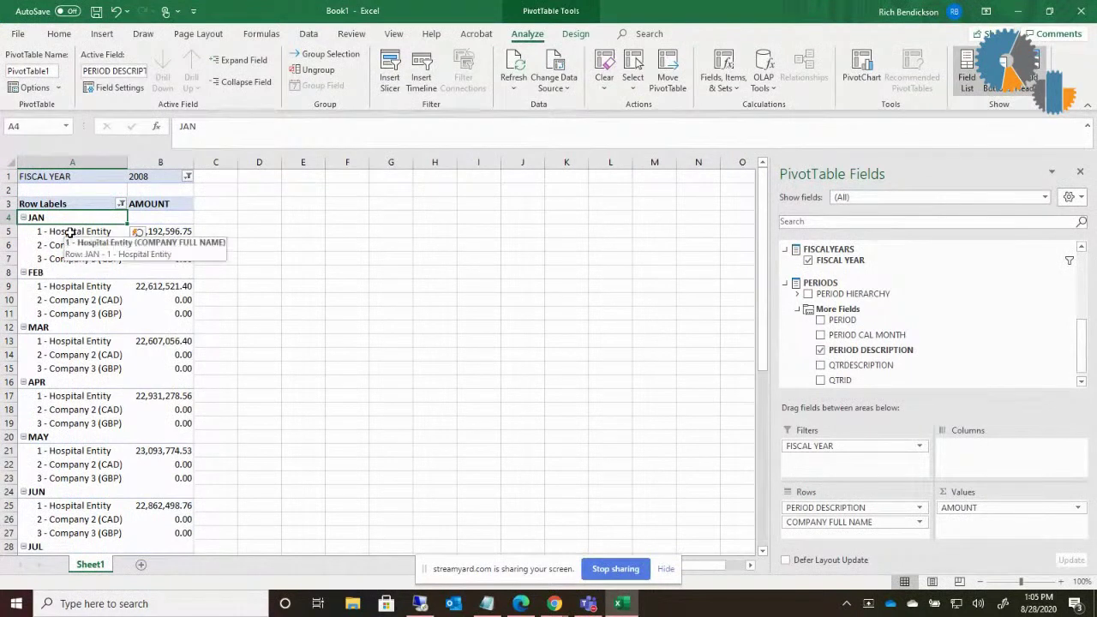
# Exclude 2 - Company 2 (CAD) from the company filter, leaving Hospital Entity and Company 3 (GBP).
pyautogui.click(70, 232)
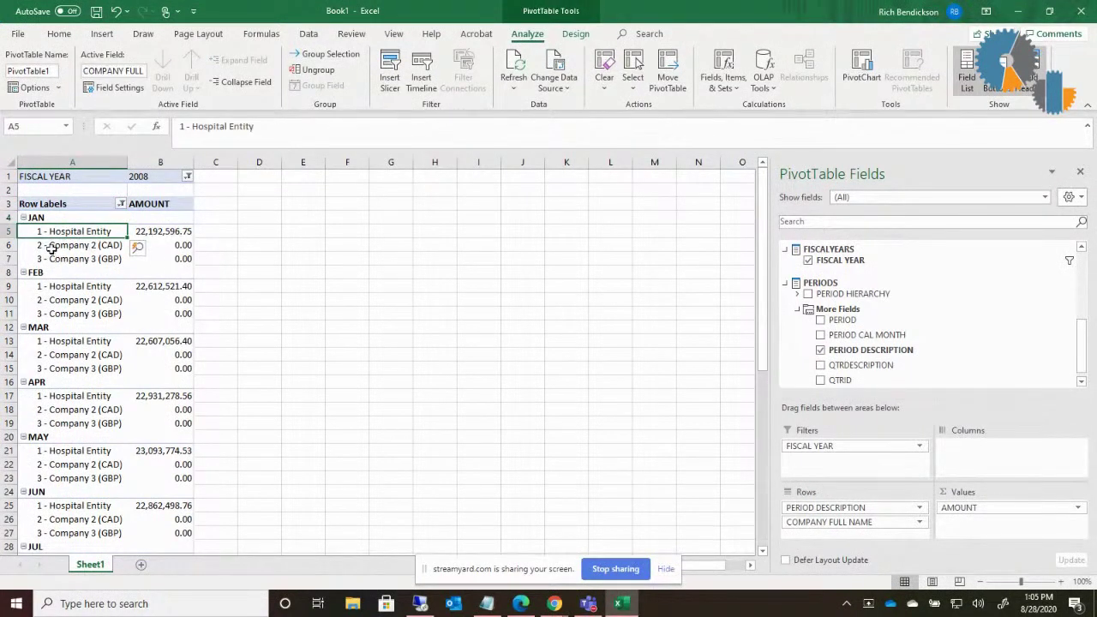
pyautogui.click(53, 246)
pyautogui.moveTo(54, 246); pyautogui.dragTo(63, 233)
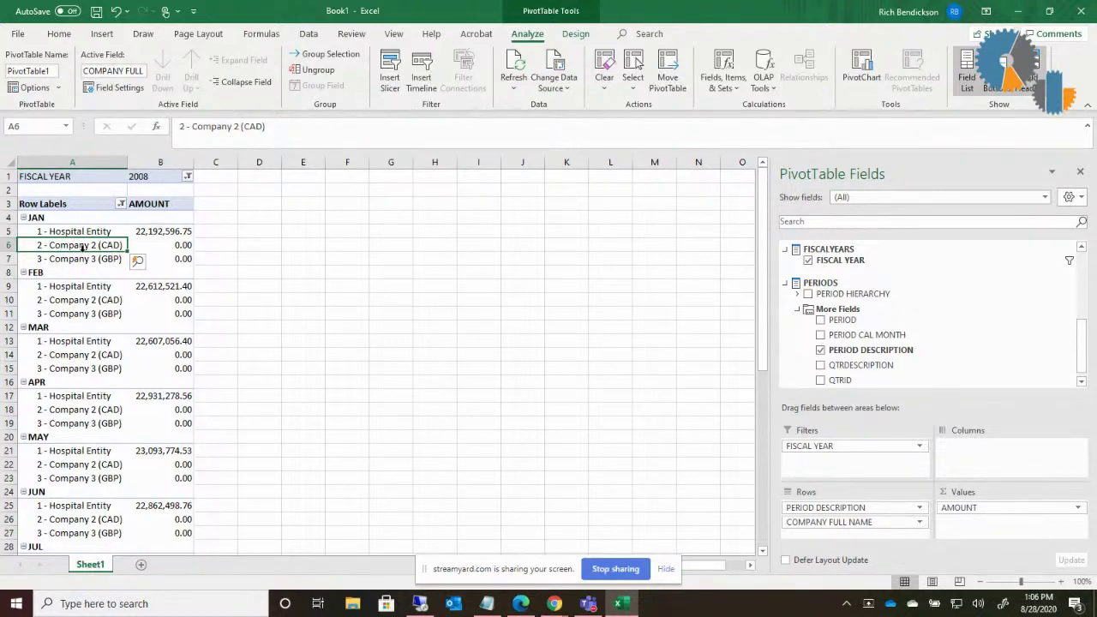
pyautogui.click(121, 204)
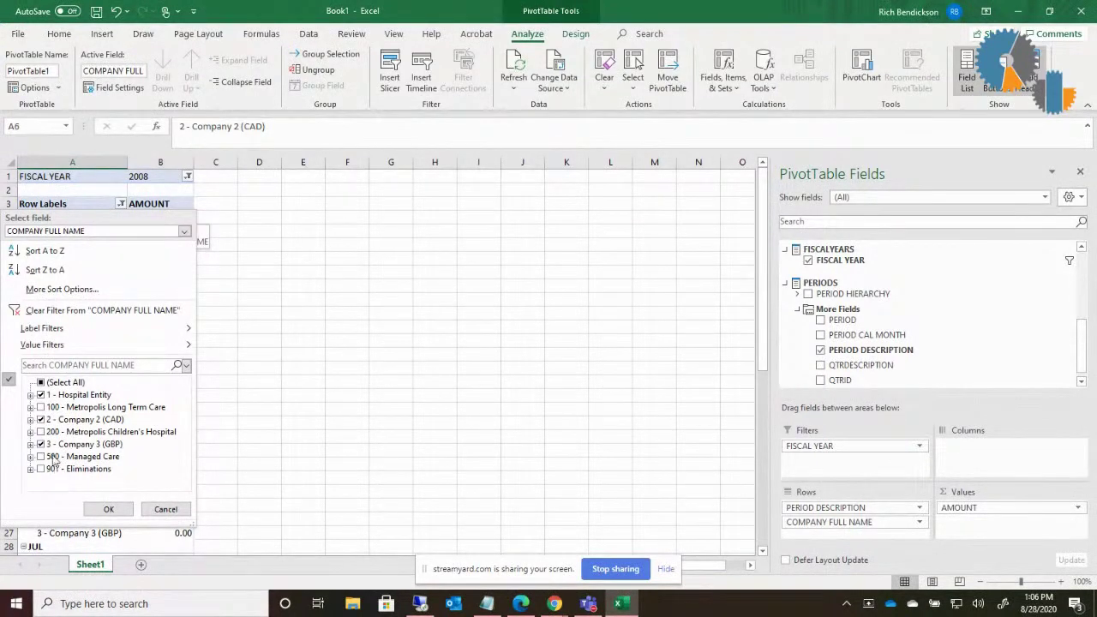
pyautogui.click(40, 419)
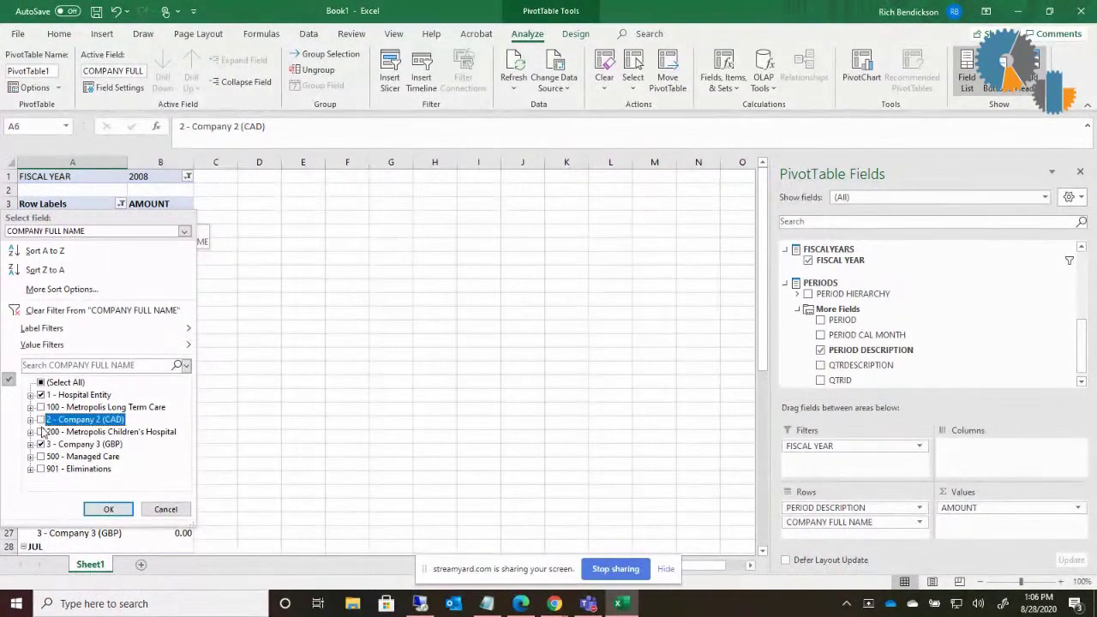
pyautogui.click(106, 509)
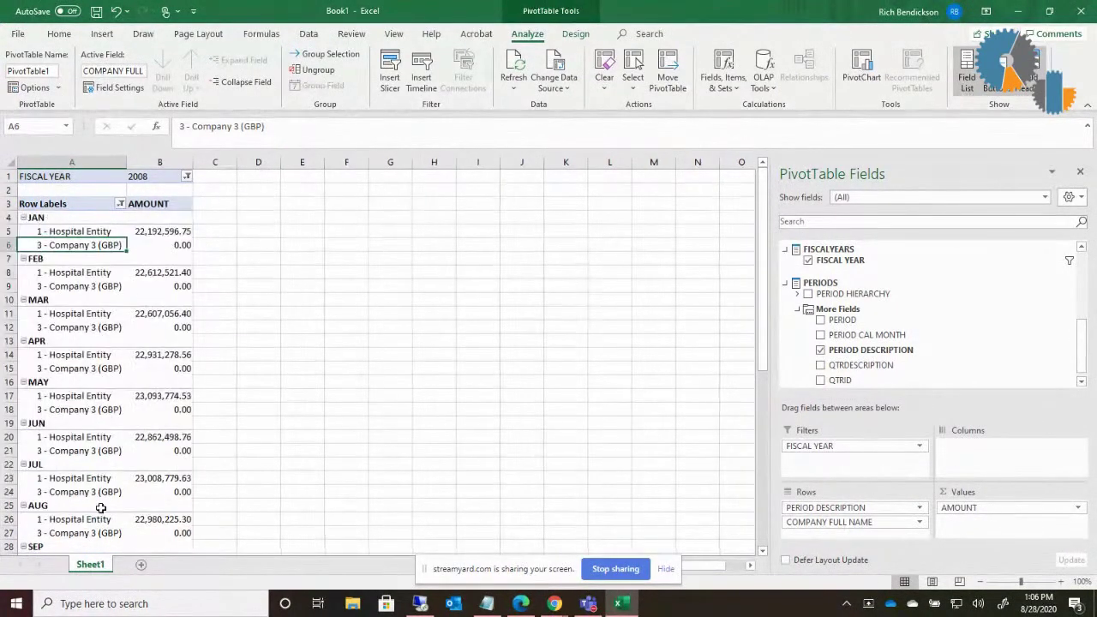
pyautogui.click(121, 204)
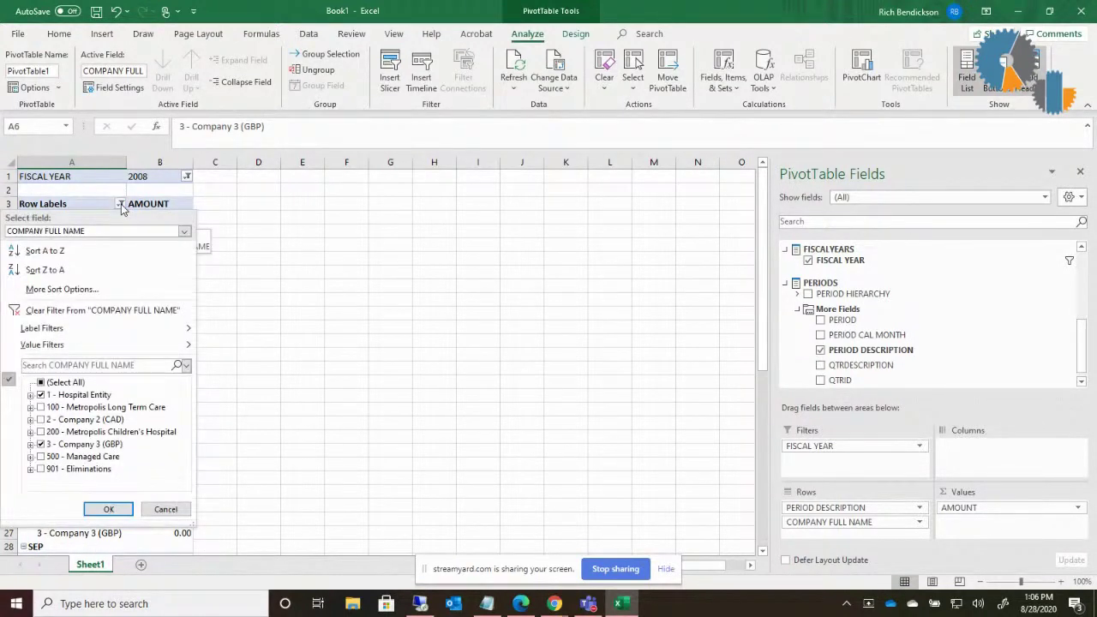
pyautogui.click(187, 367)
pyautogui.click(184, 232)
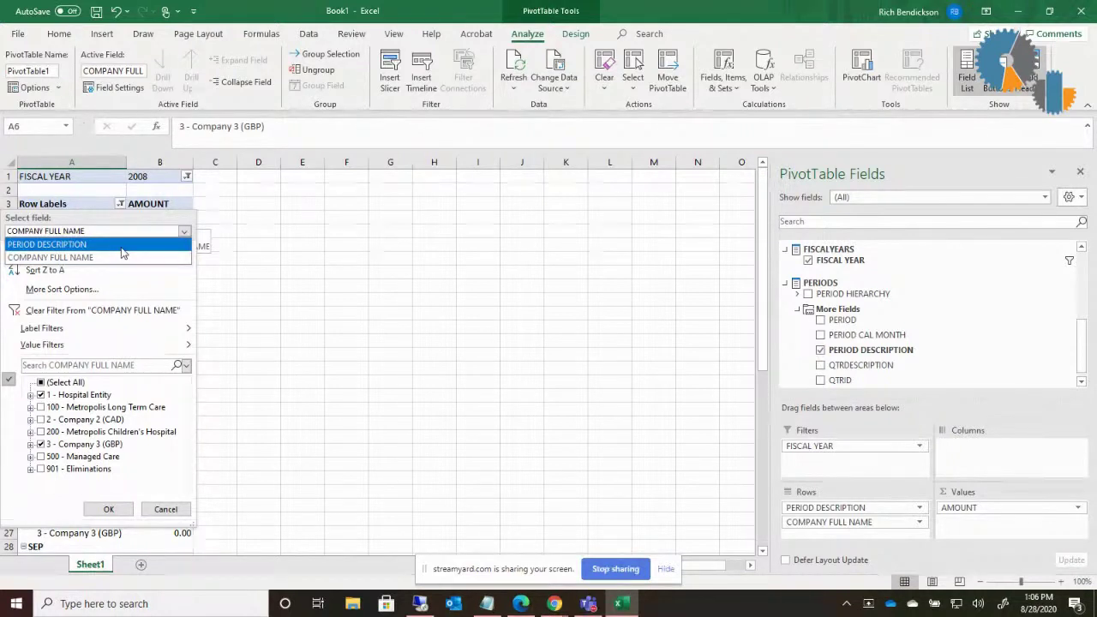
pyautogui.click(123, 245)
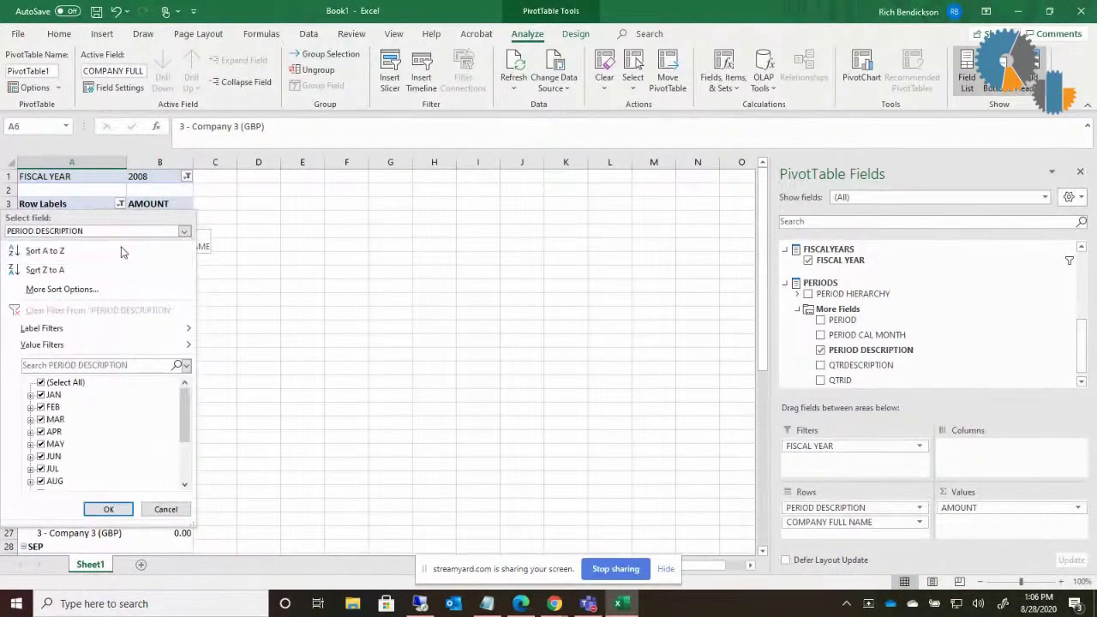
pyautogui.click(184, 231)
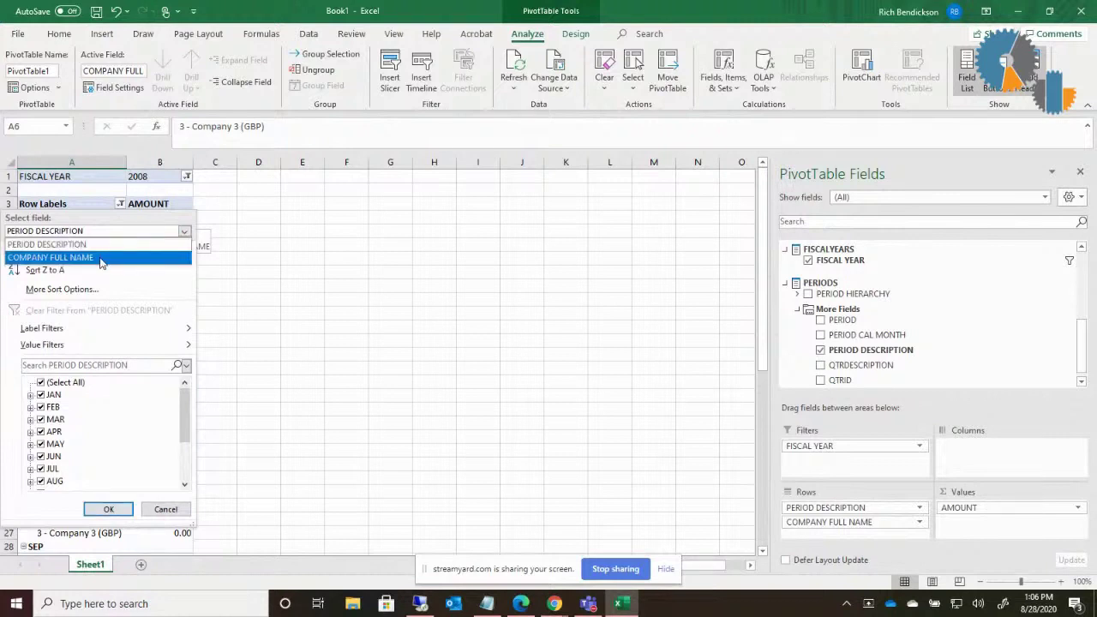
pyautogui.click(99, 256)
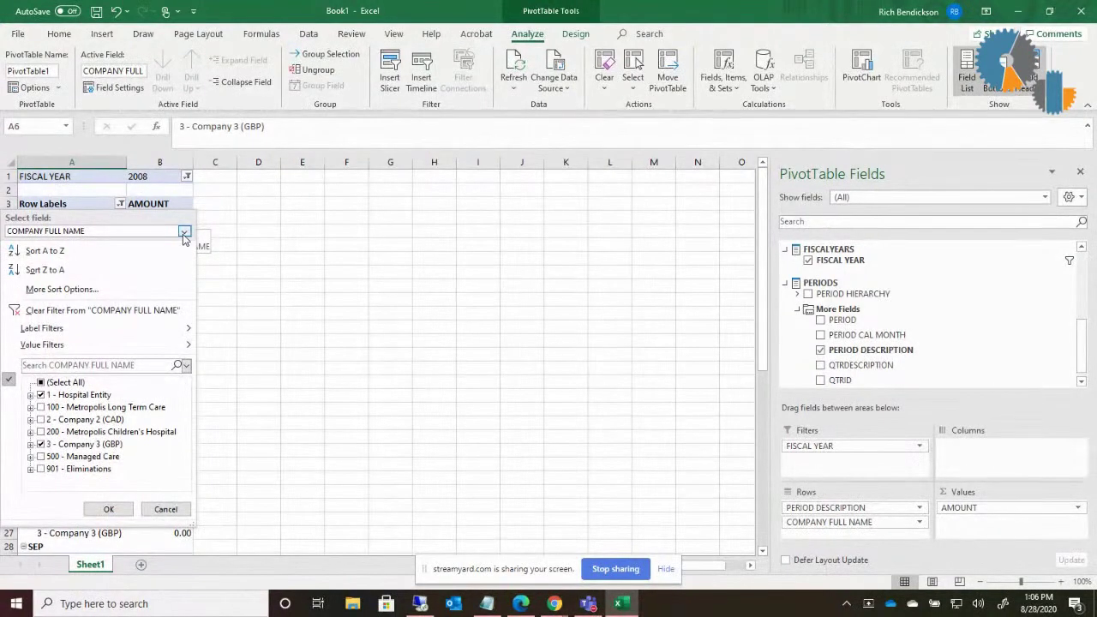
pyautogui.click(185, 231)
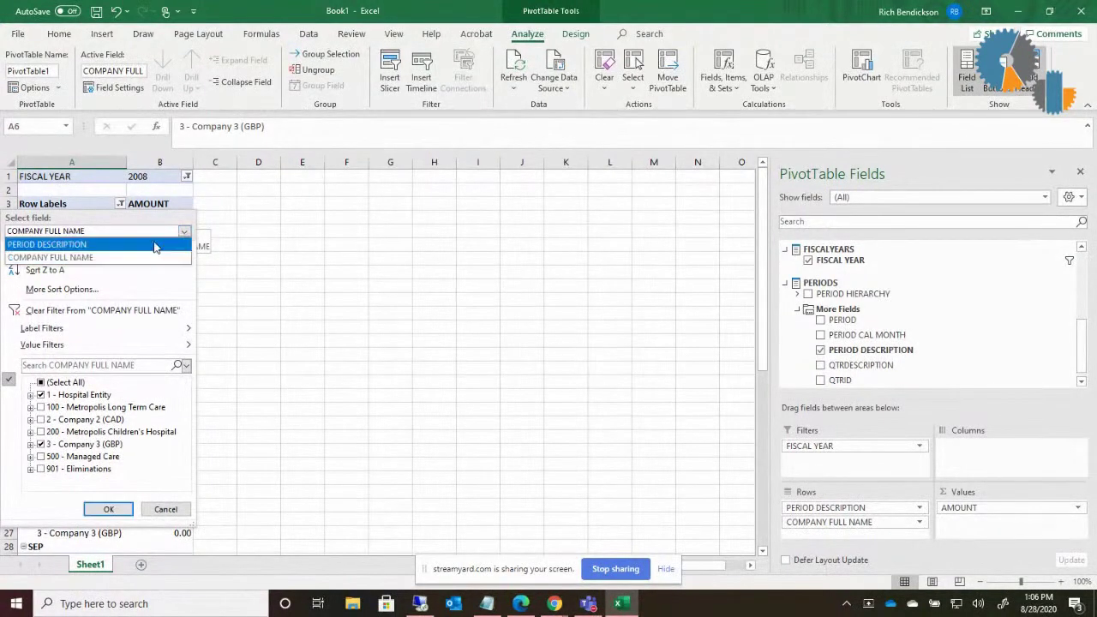
pyautogui.click(110, 257)
pyautogui.click(165, 509)
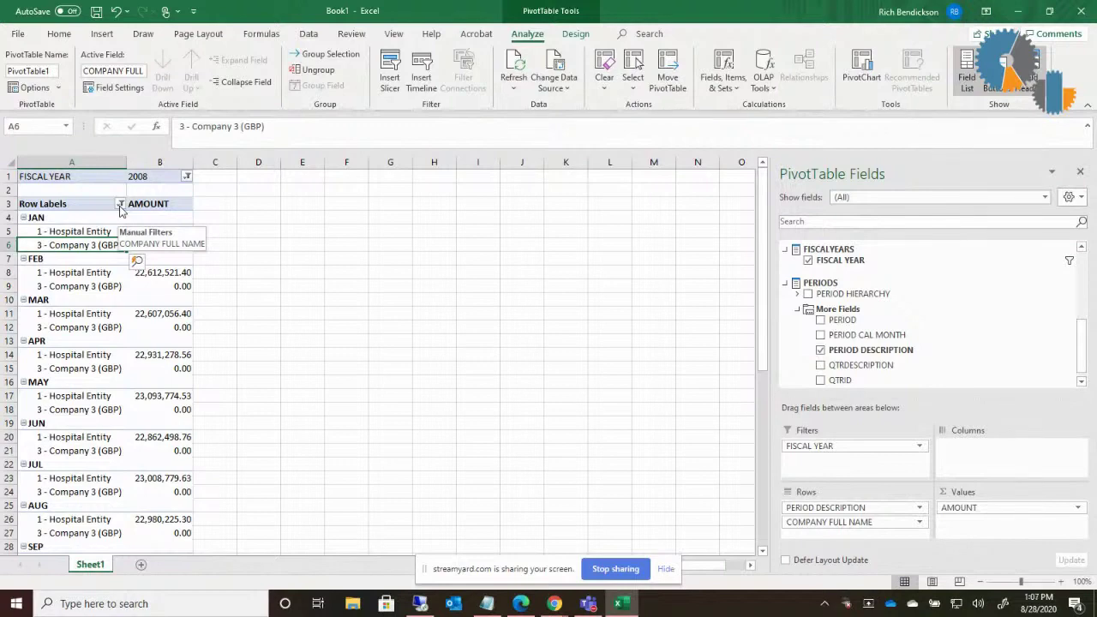
pyautogui.click(121, 204)
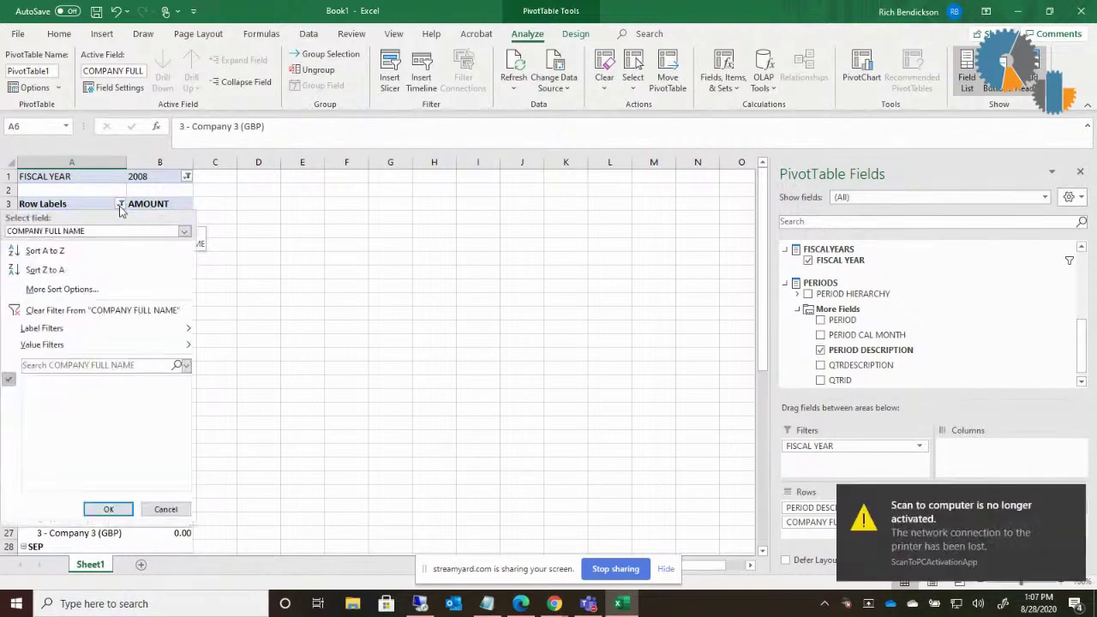
# Browse the Value Filters choices for companies, then dismiss them unchanged.
pyautogui.click(1074, 498)
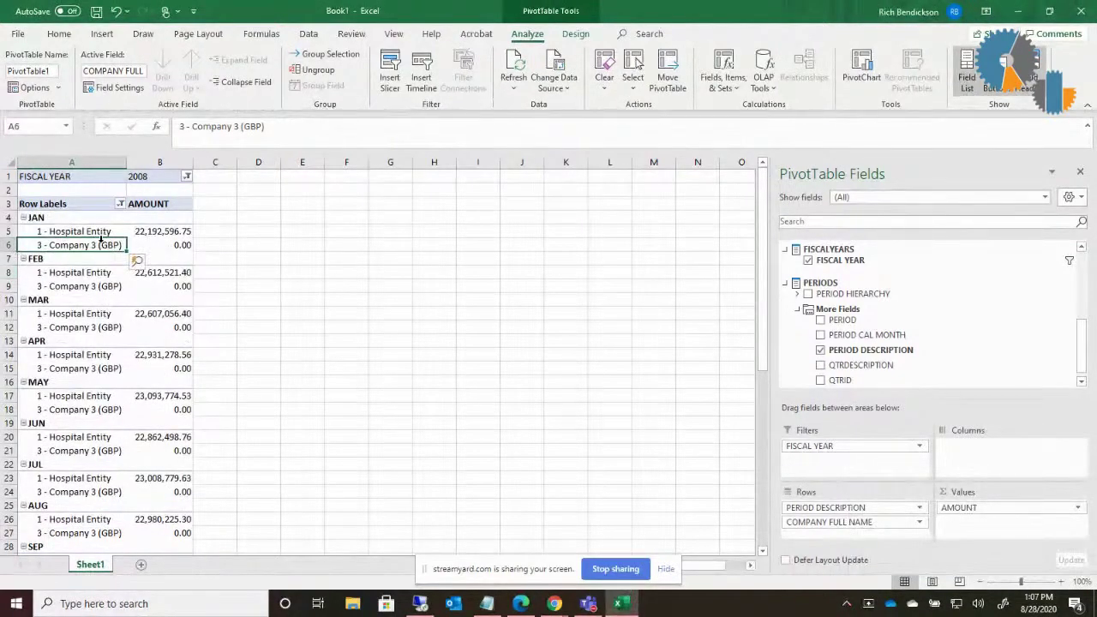
pyautogui.click(120, 204)
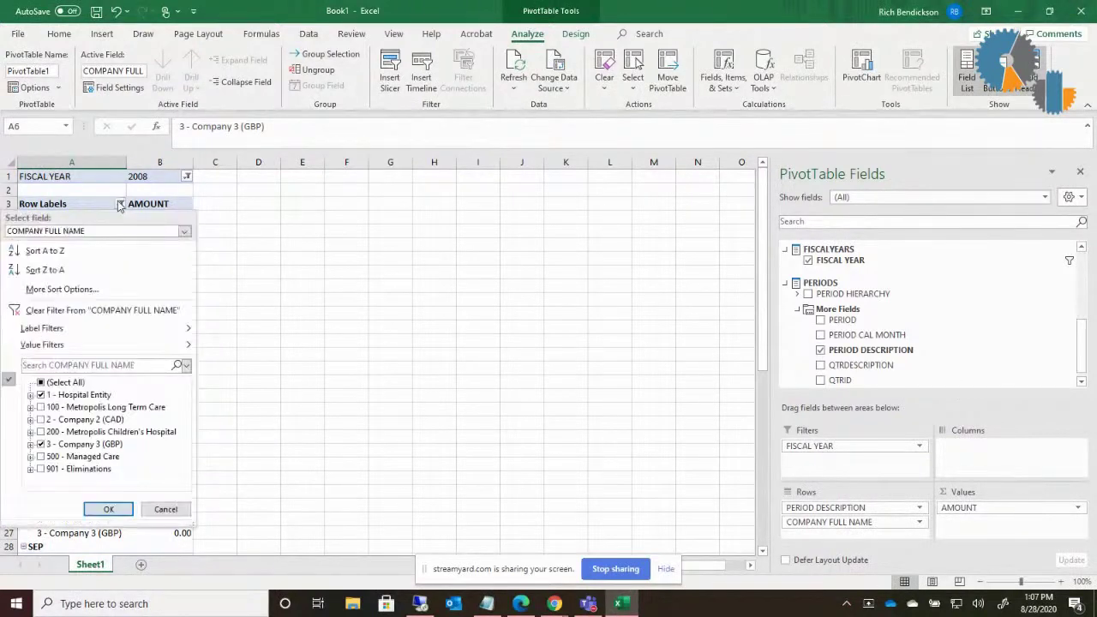
pyautogui.click(53, 347)
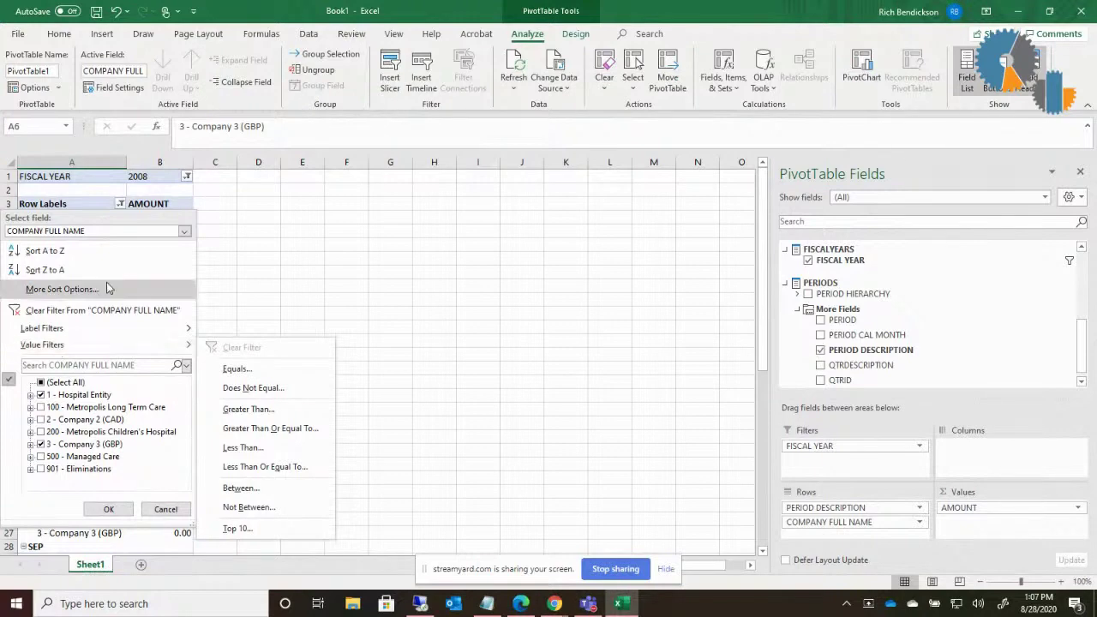
pyautogui.press('Escape')
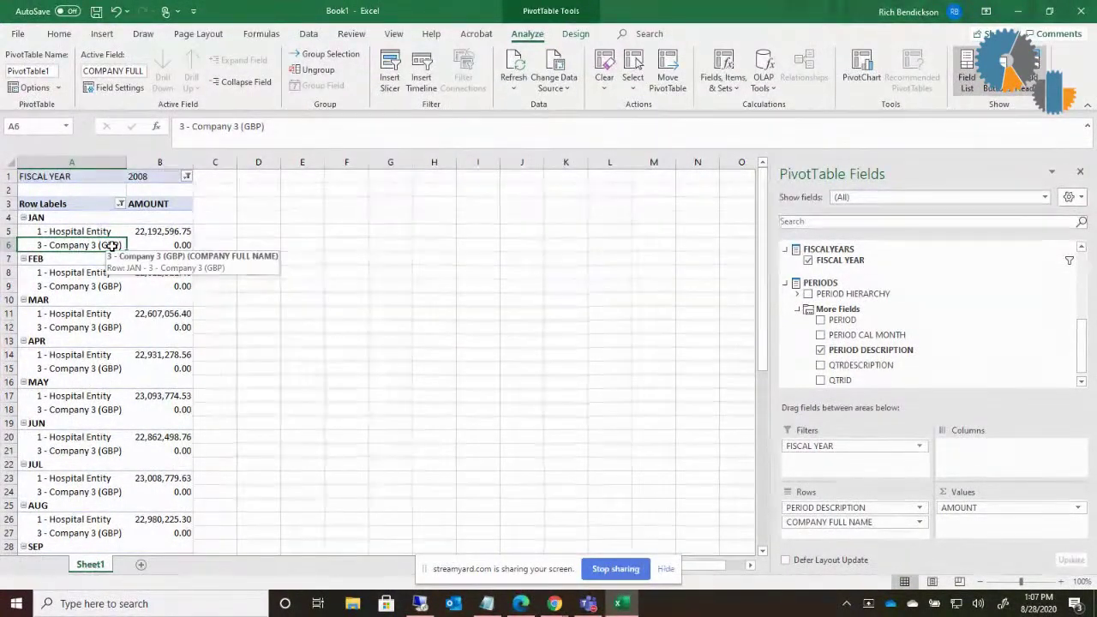
# Apply a Does Not Equal 0 value filter on AMOUNT to the company rows.
pyautogui.click(121, 205)
pyautogui.moveTo(42, 344)
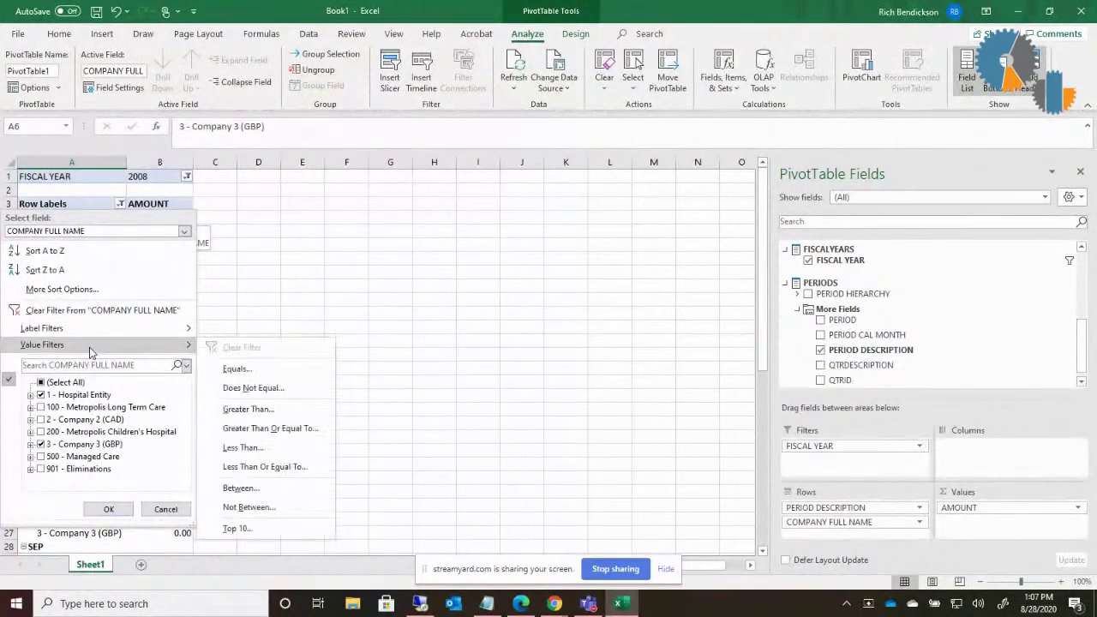
pyautogui.click(248, 388)
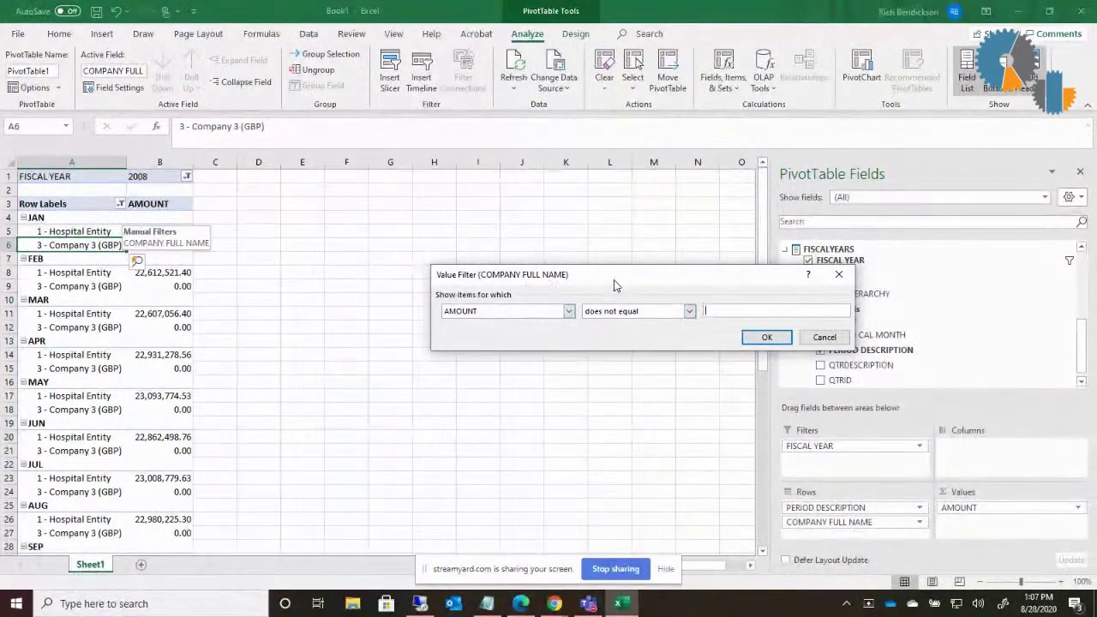
pyautogui.moveTo(614, 279); pyautogui.dragTo(517, 247)
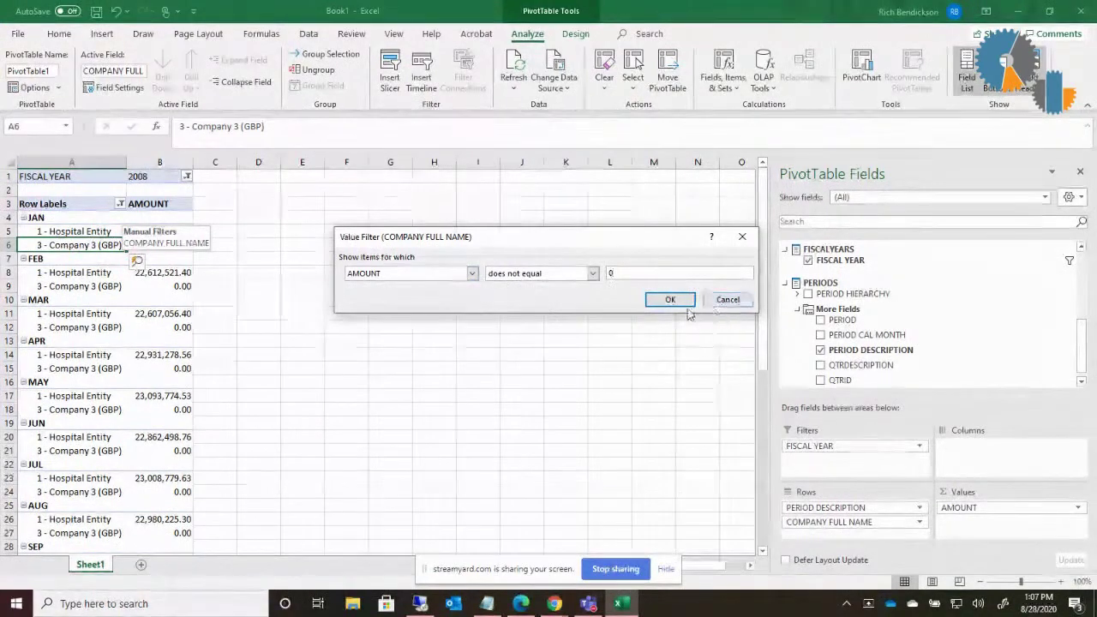
pyautogui.click(673, 300)
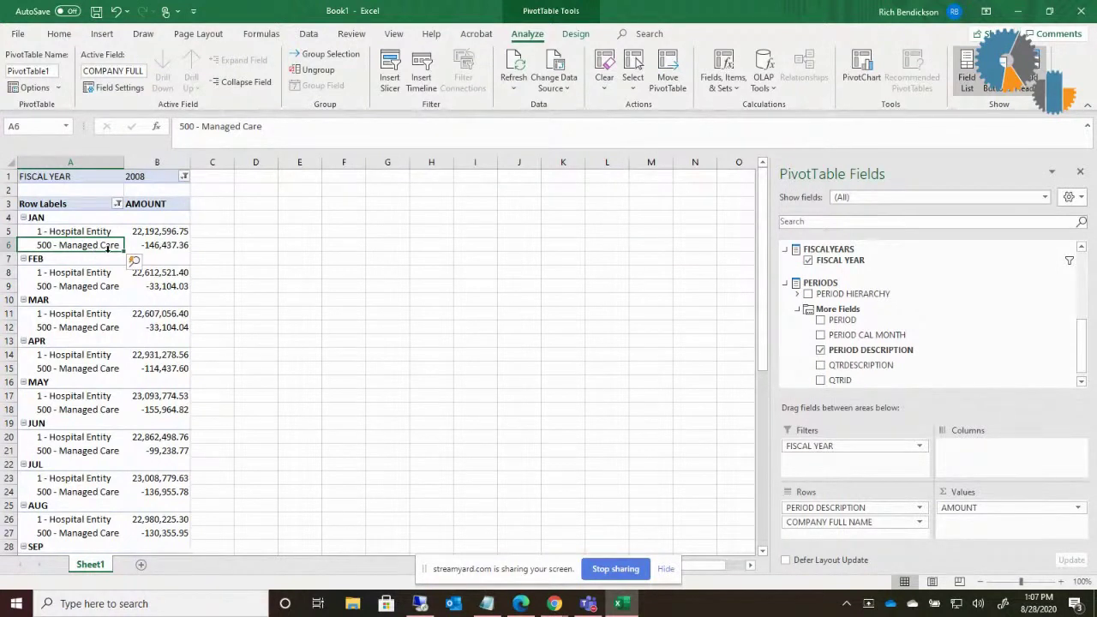
pyautogui.click(117, 204)
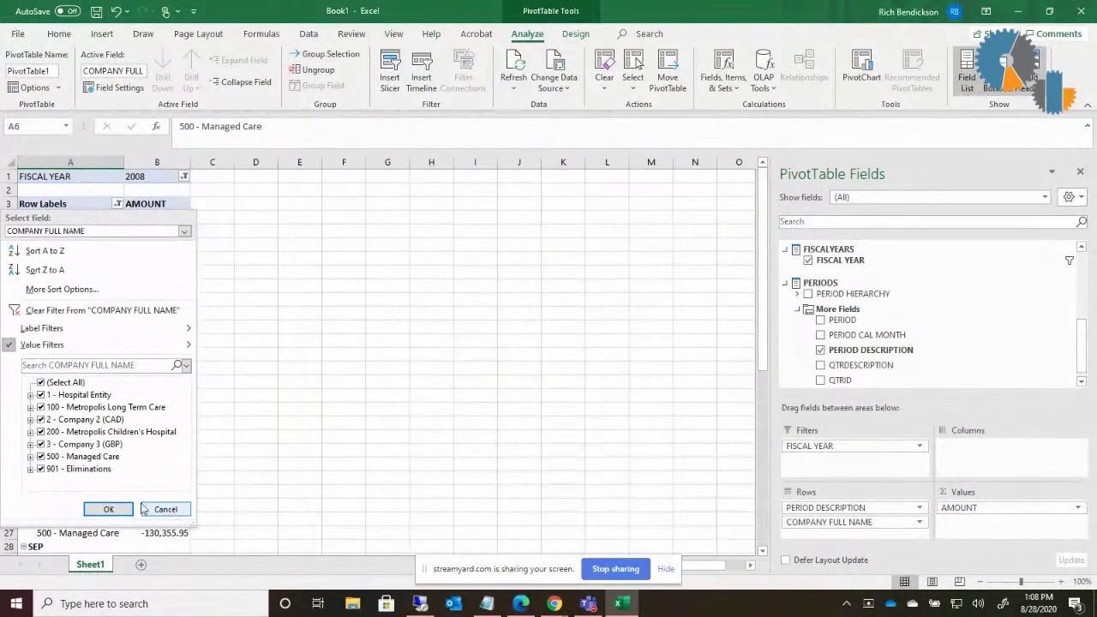
pyautogui.moveTo(41, 328)
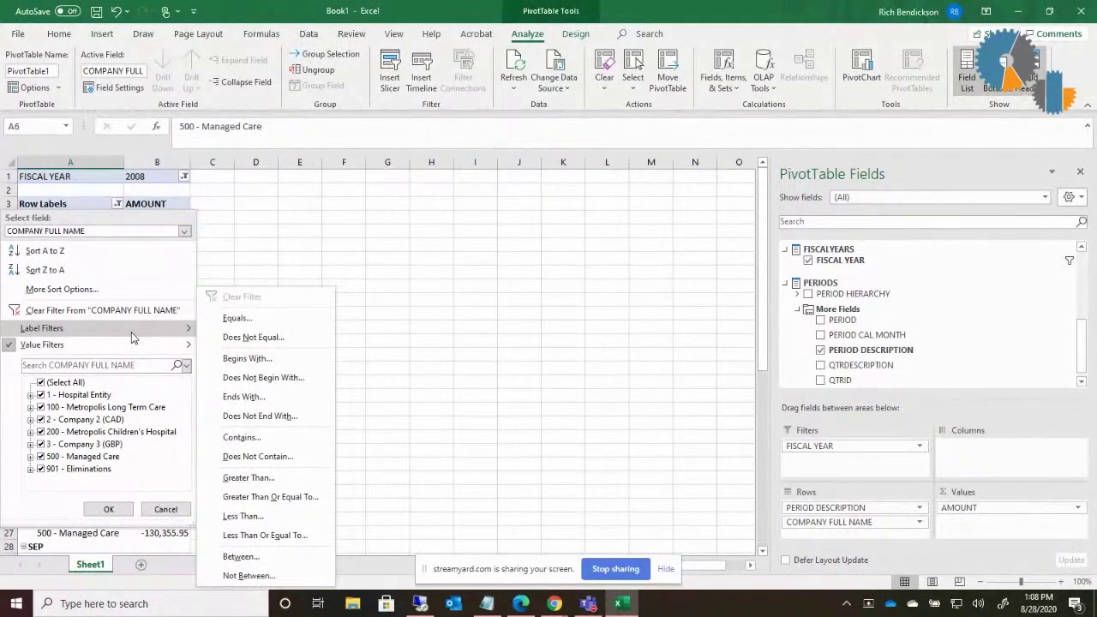
# Add a label filter keeping only company names that contain 'Entity'.
pyautogui.click(372, 346)
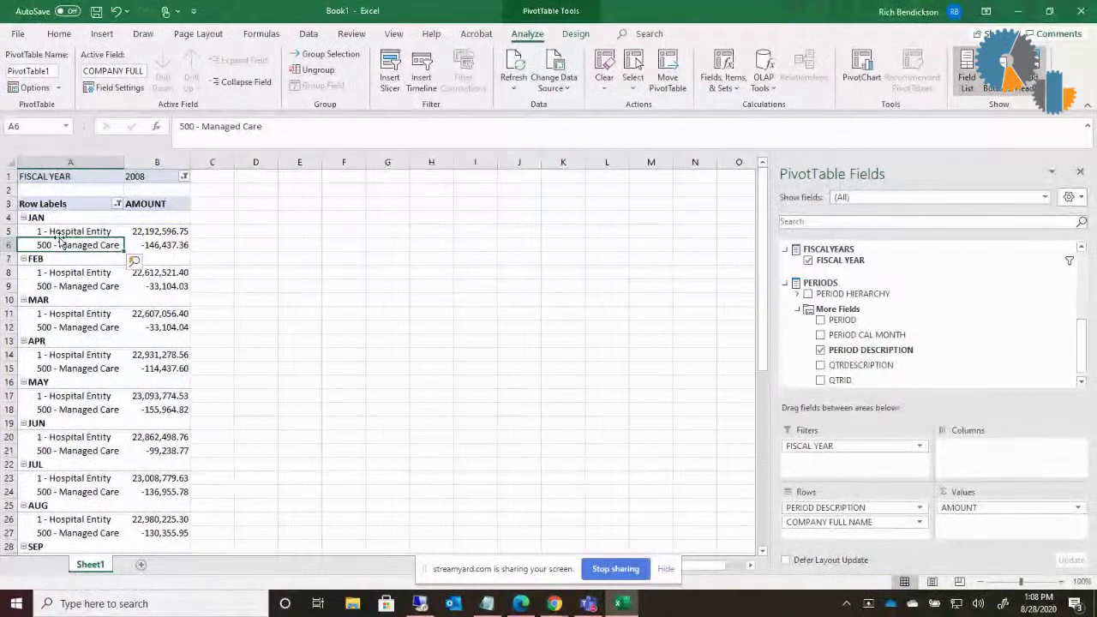
pyautogui.click(117, 204)
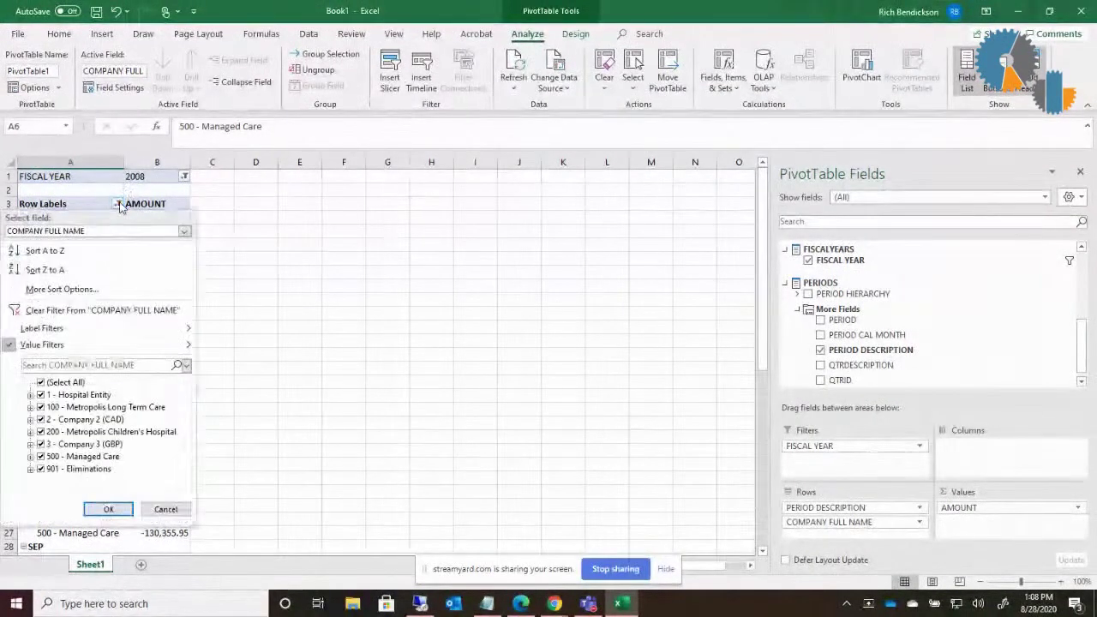
pyautogui.moveTo(41, 328)
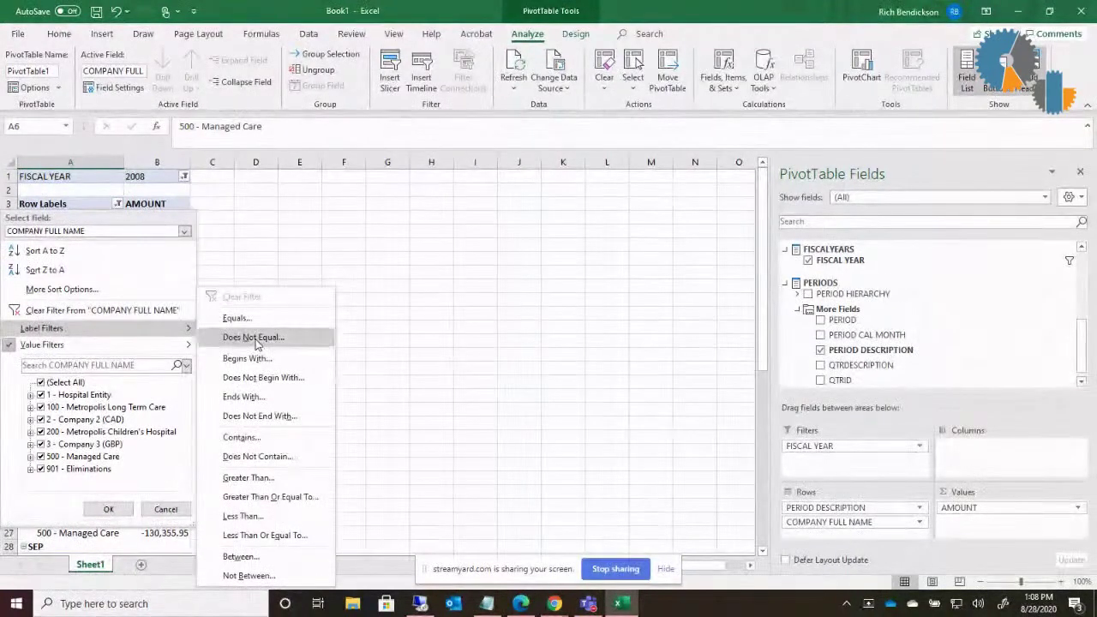
pyautogui.click(240, 318)
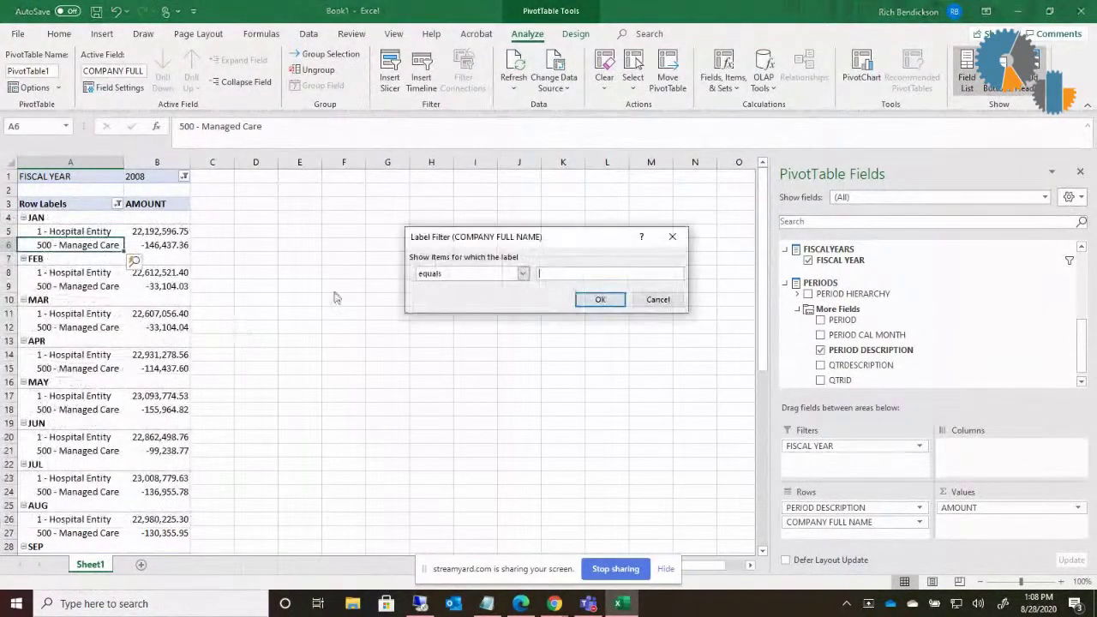
pyautogui.click(482, 274)
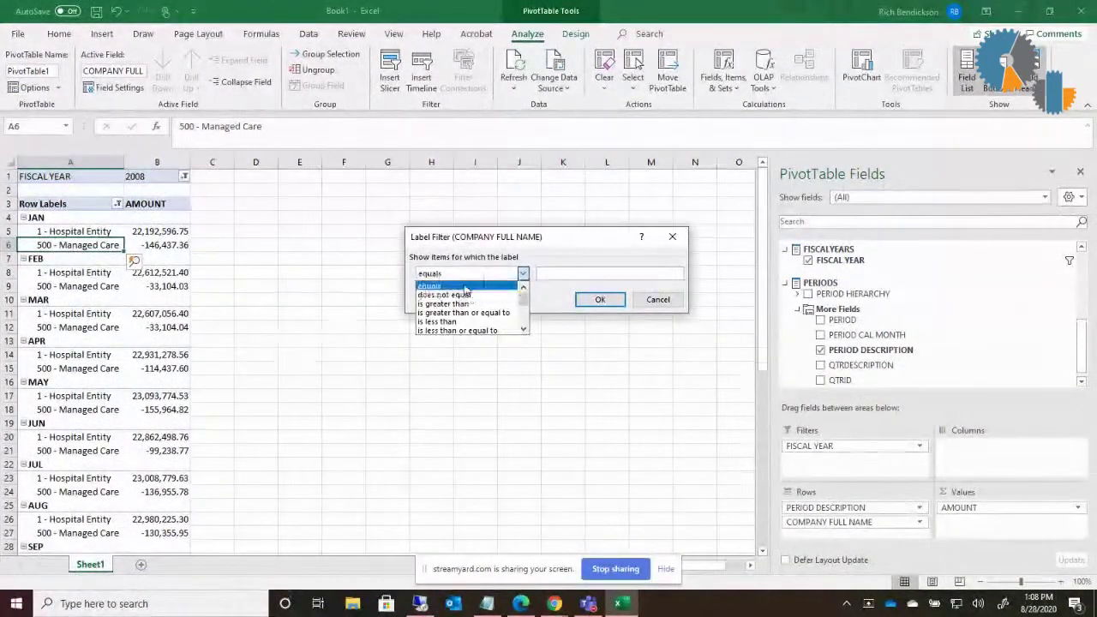
pyautogui.scroll(-3, 531, 310)
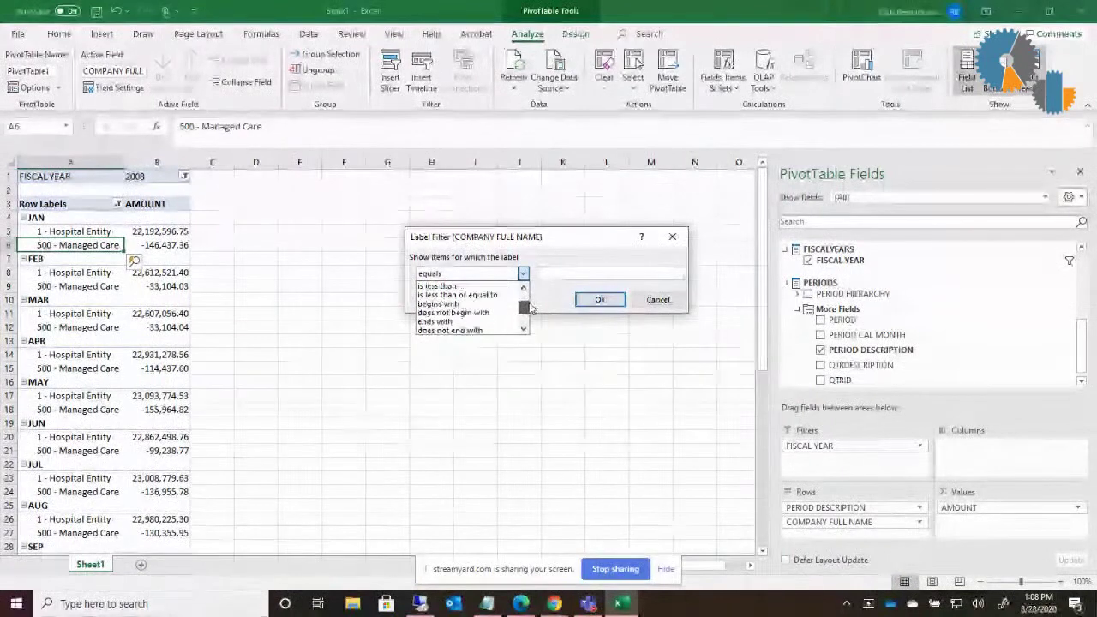
pyautogui.click(467, 330)
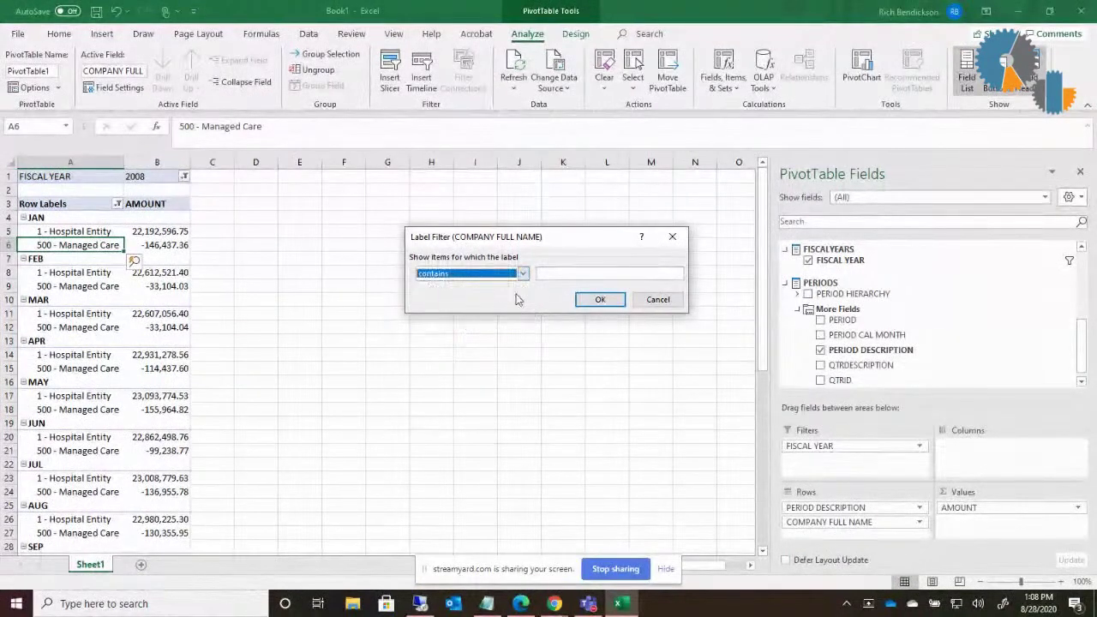
pyautogui.click(570, 274)
pyautogui.write('En')
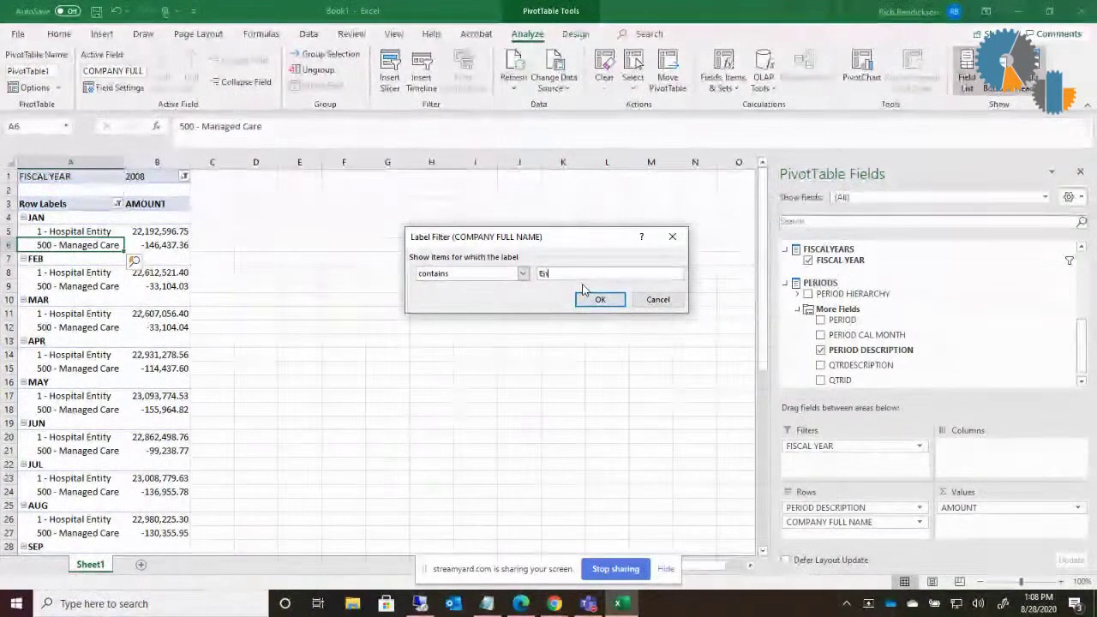
pyautogui.write('tity')
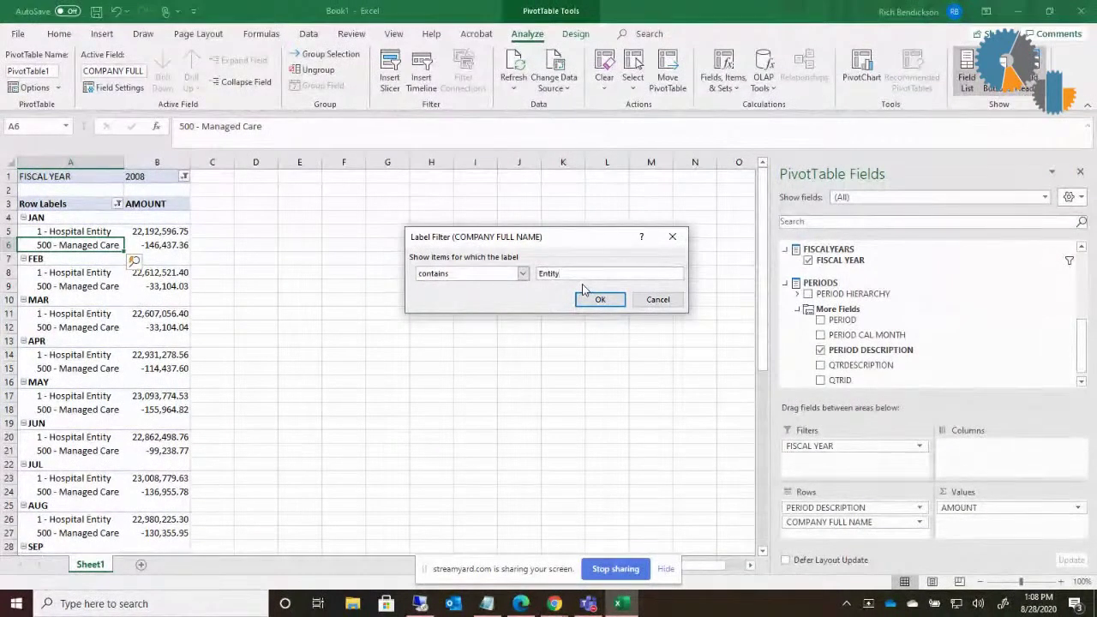
pyautogui.click(600, 299)
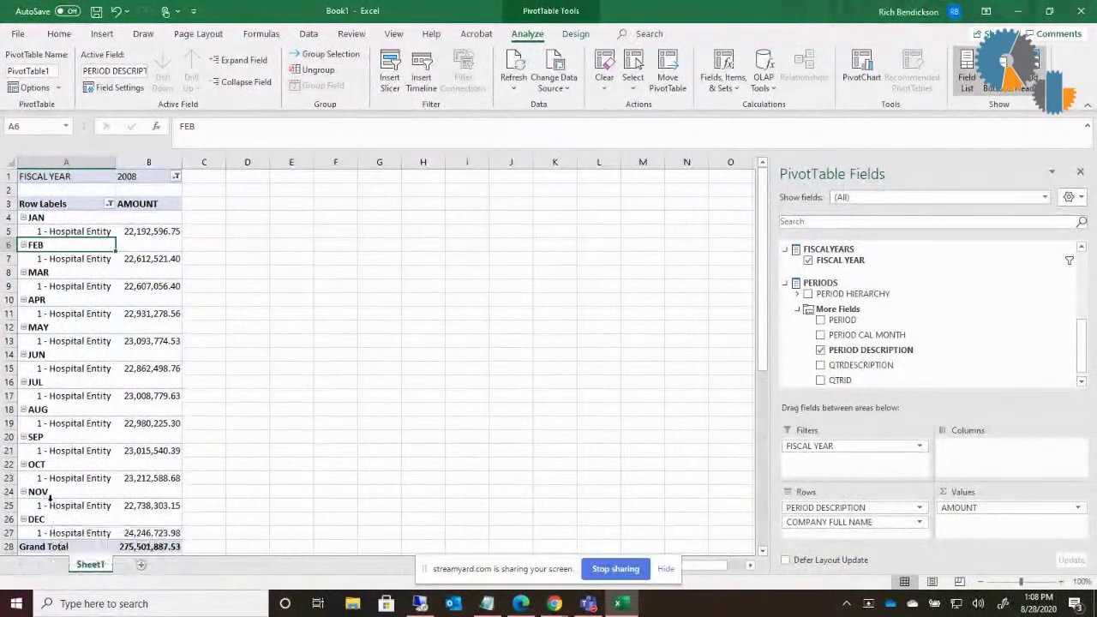
# Check the filtered Hospital Entity row label and its January amount in A5 and B5.
pyautogui.click(95, 233)
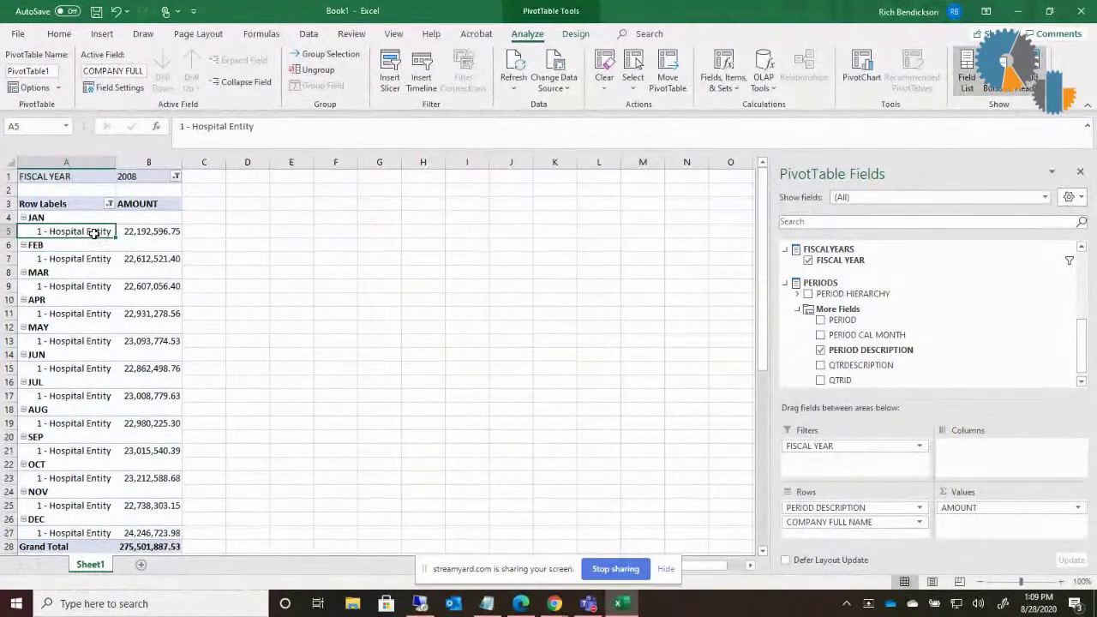
pyautogui.click(147, 231)
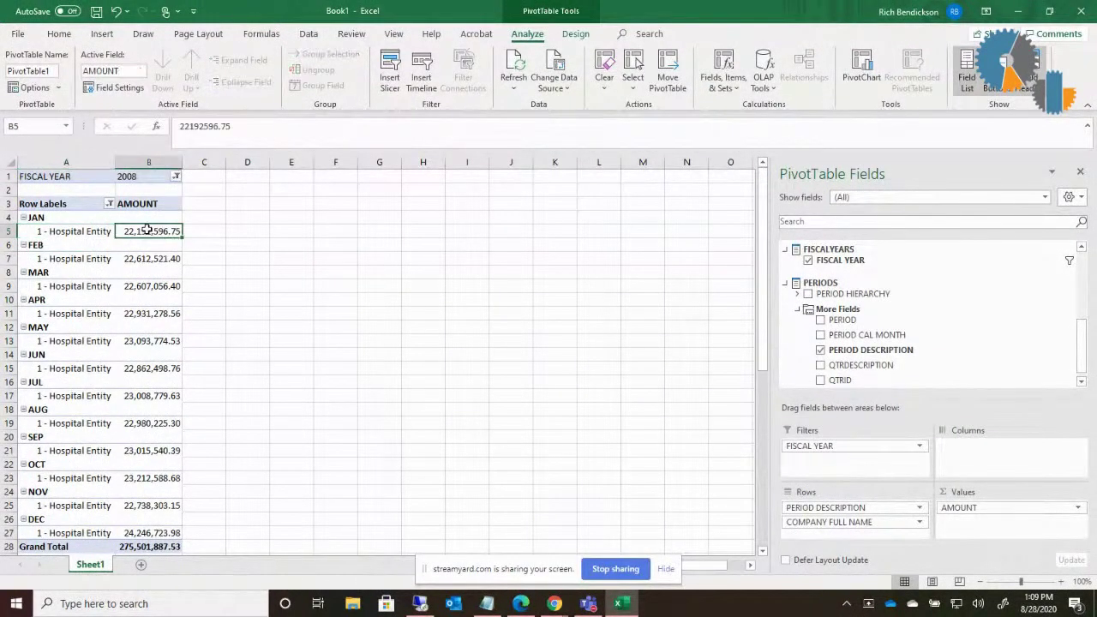
pyautogui.click(54, 233)
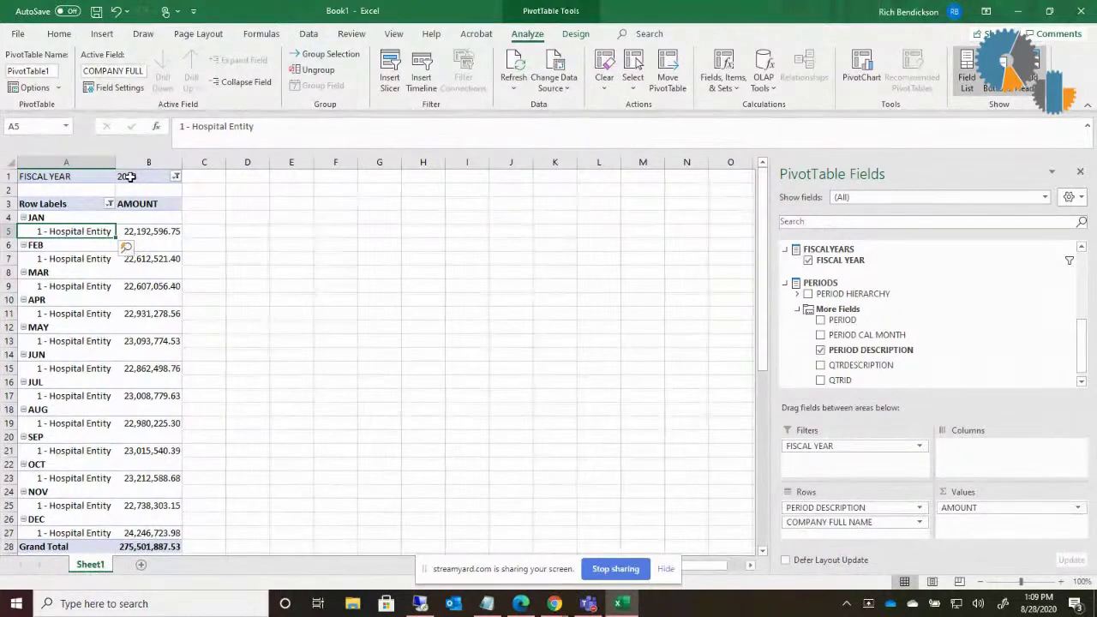
pyautogui.click(395, 74)
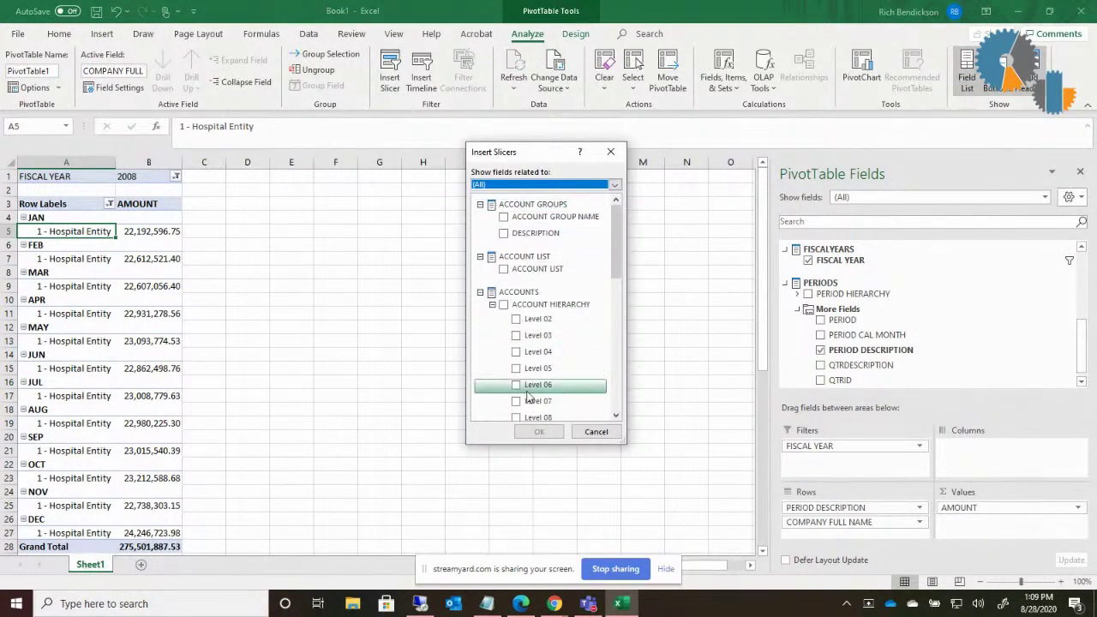
# Insert a slicer on the PERIOD field from the PERIODS group's More Fields.
pyautogui.moveTo(617, 221); pyautogui.dragTo(606, 353)
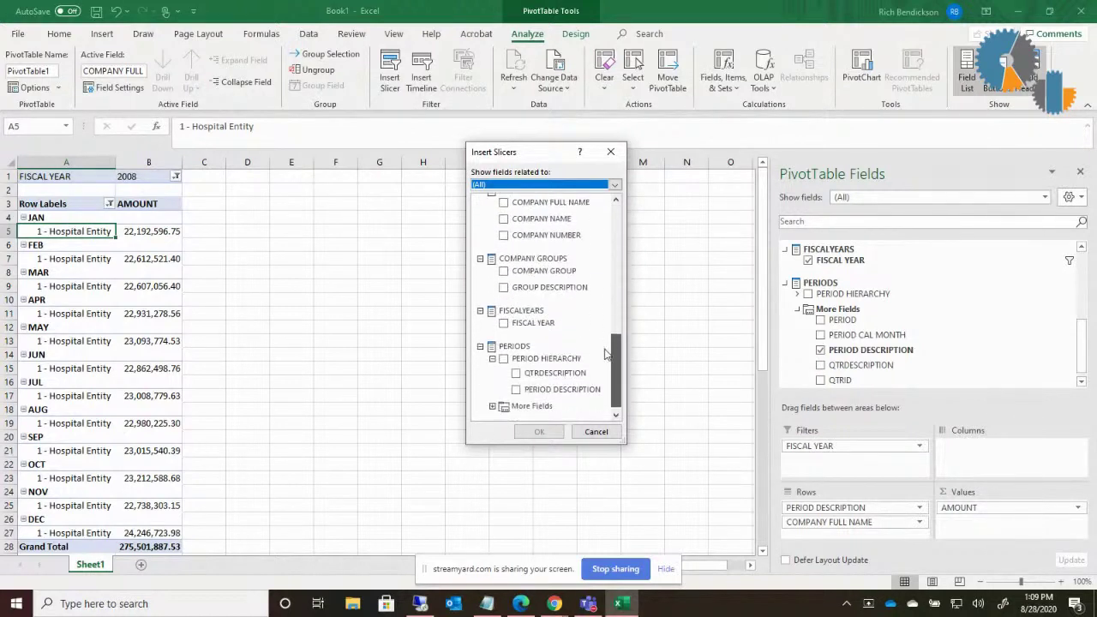
pyautogui.moveTo(606, 353); pyautogui.dragTo(608, 367)
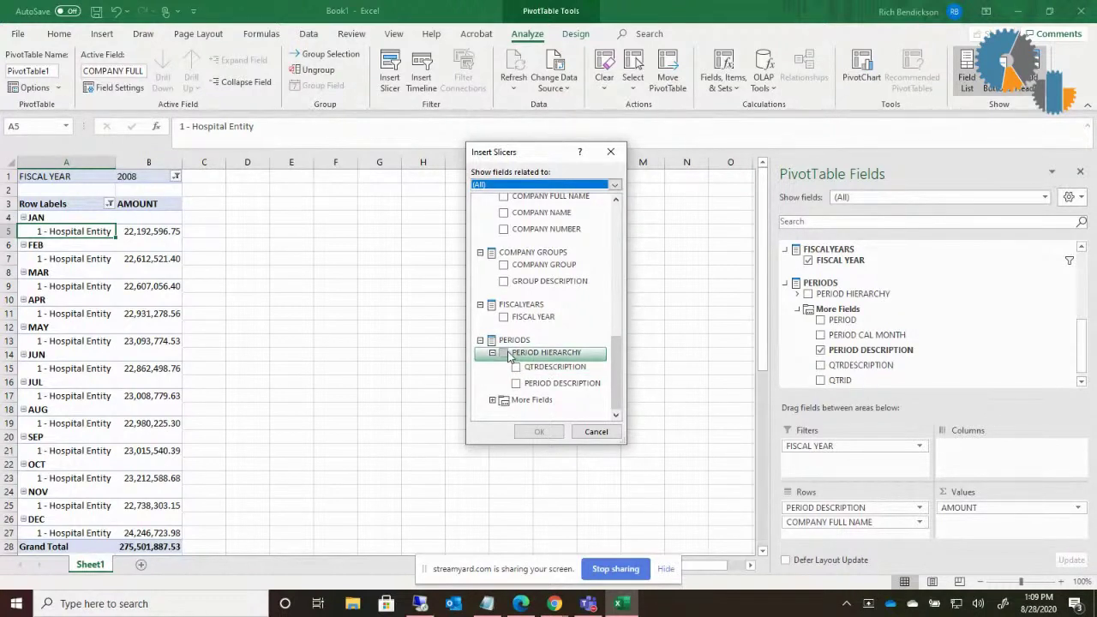
pyautogui.click(493, 400)
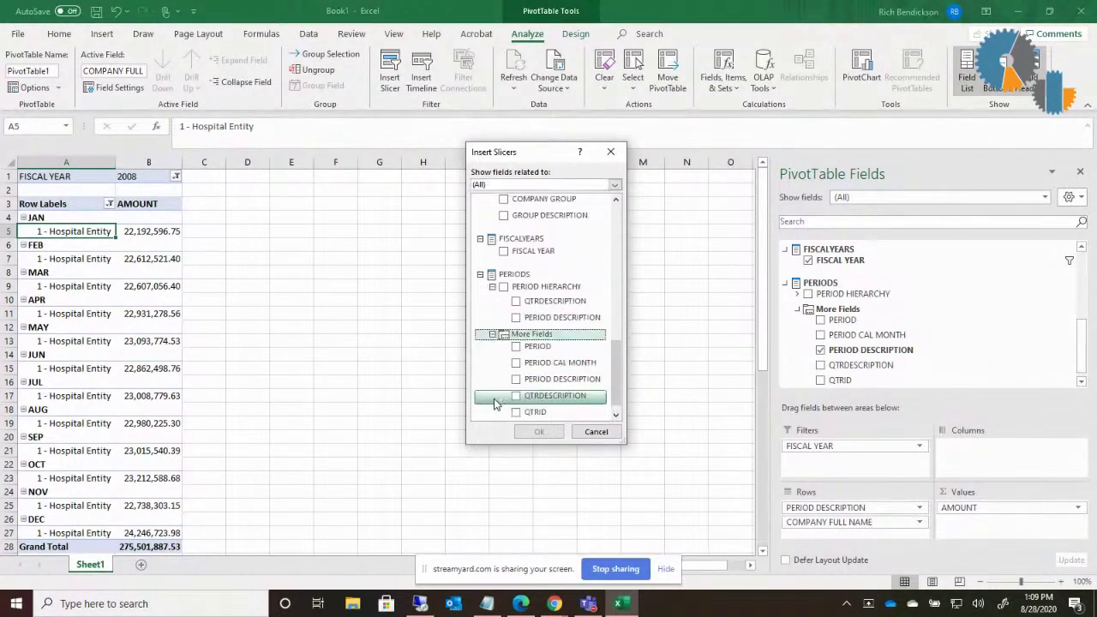
pyautogui.click(526, 346)
pyautogui.click(538, 431)
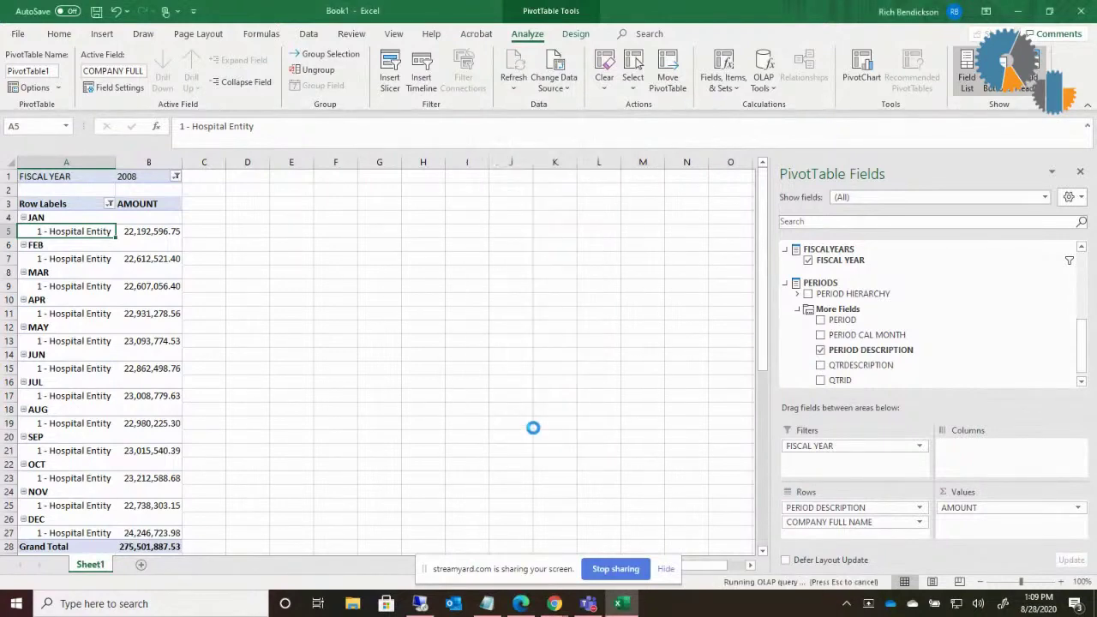
# Move the PERIOD slicer beside the table and select periods 2, 3 and 5 (FEB, MAR, MAY).
pyautogui.moveTo(359, 281); pyautogui.dragTo(370, 213)
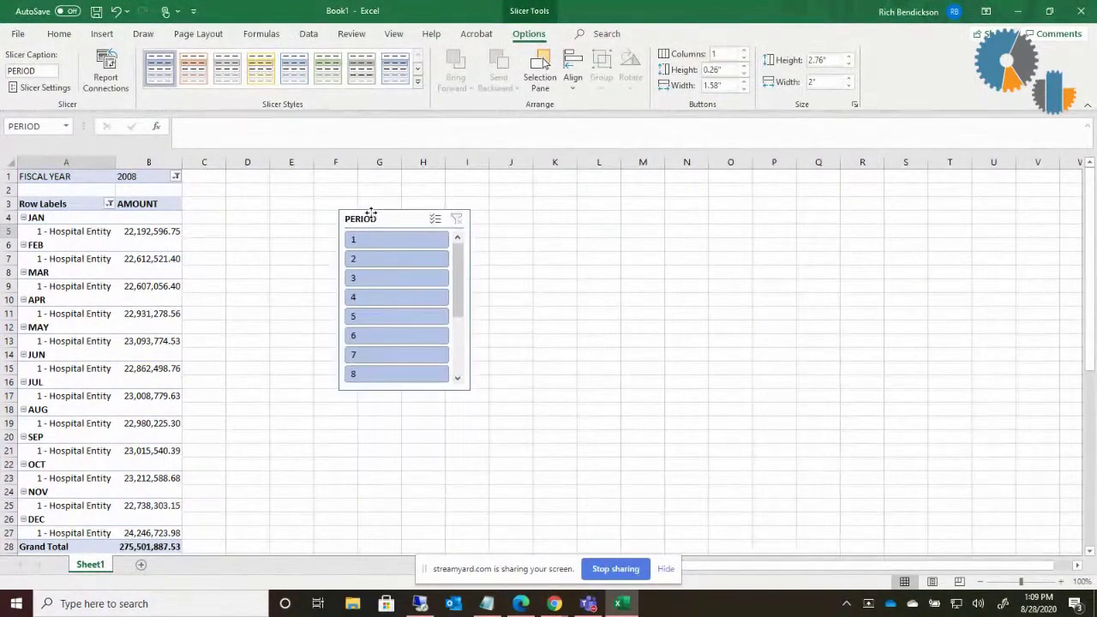
pyautogui.click(383, 241)
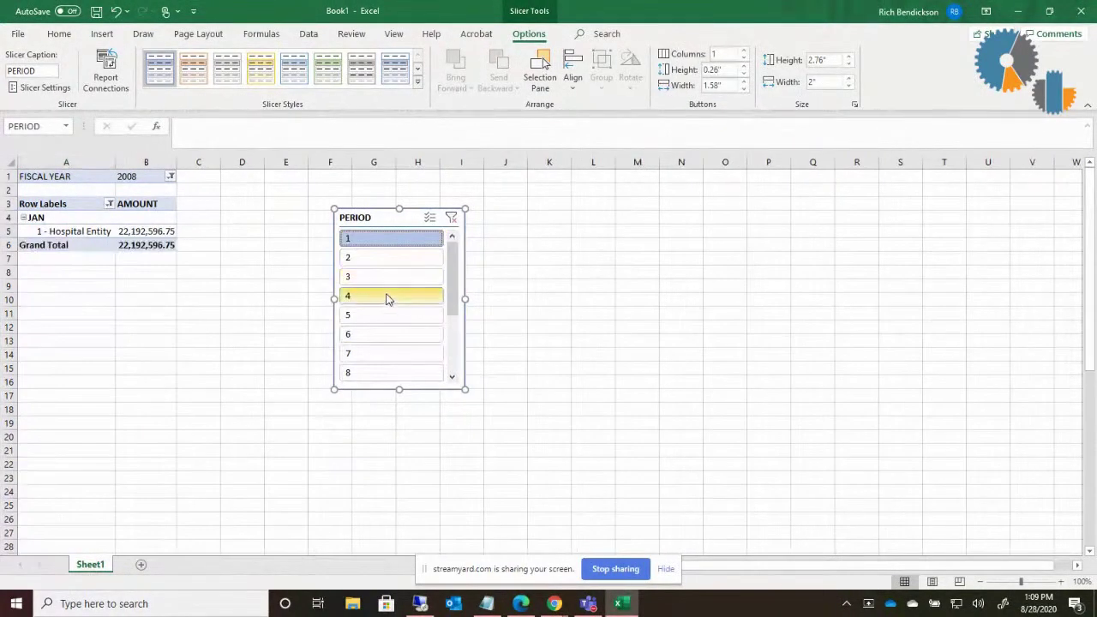
pyautogui.click(385, 297)
pyautogui.click(388, 275)
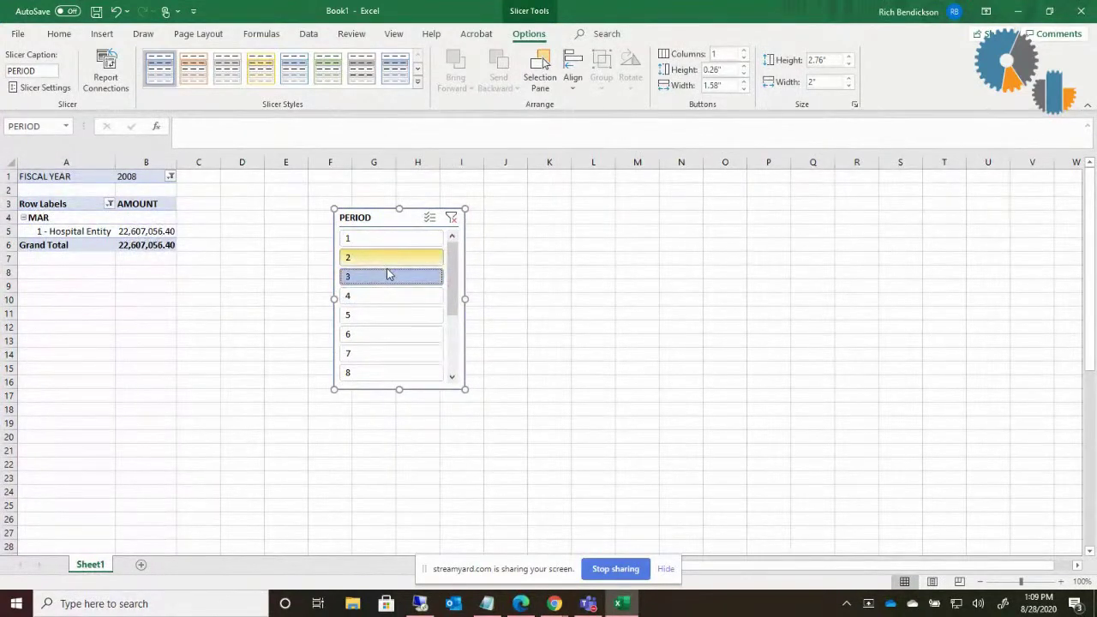
pyautogui.keyDown('ctrl'); pyautogui.click(385, 315); pyautogui.keyUp('ctrl')
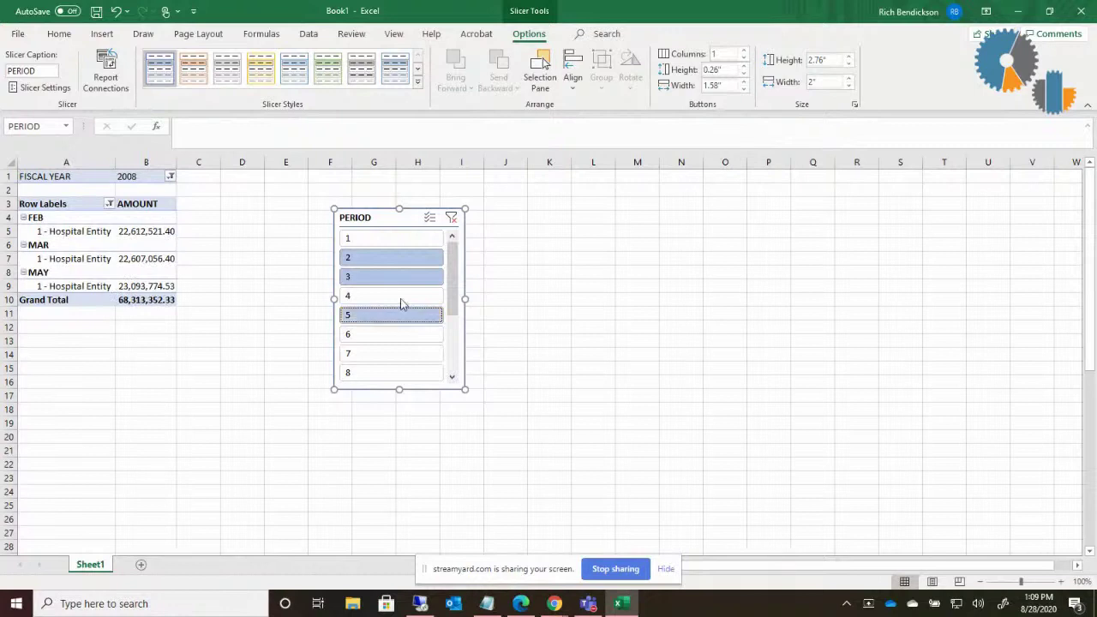